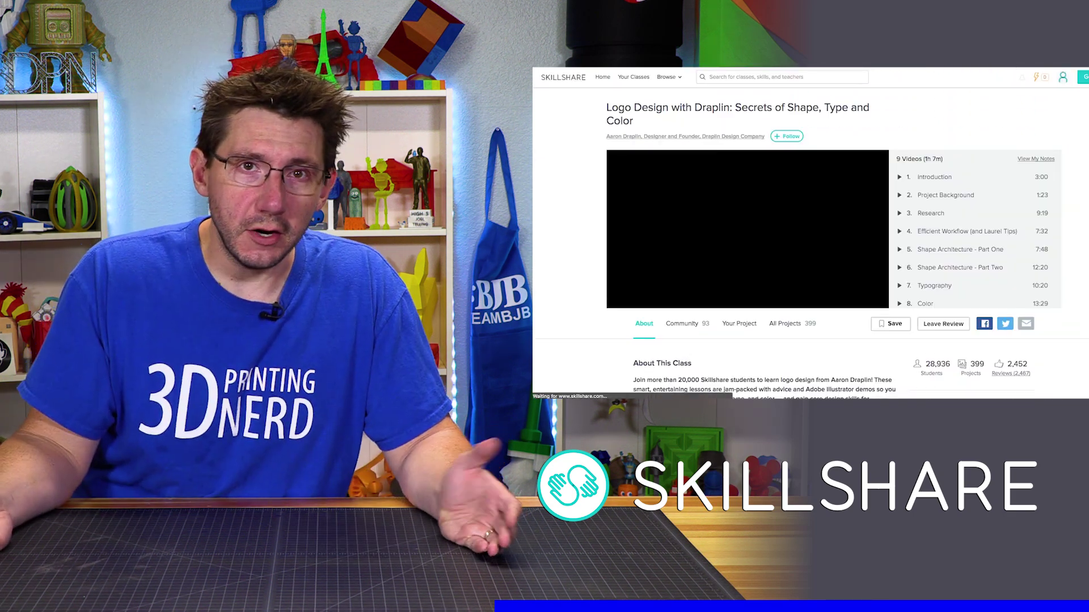
pyautogui.click(746, 221)
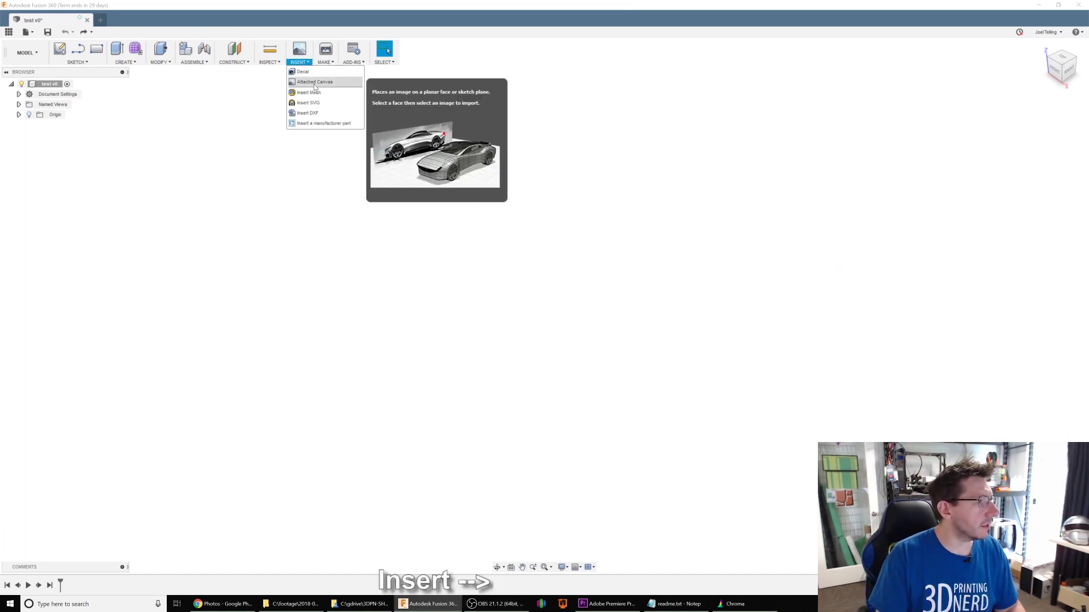
# Step: Attach the photo 20180910_121451.jpg as a canvas on the vertical origin plane parallel to the red axis
pyautogui.click(315, 83)
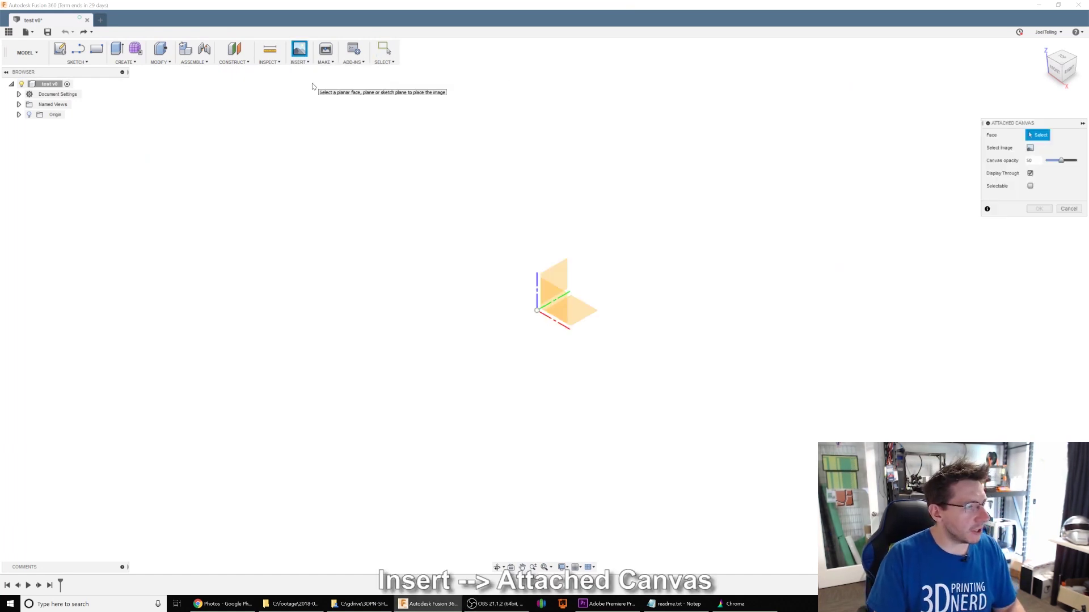
pyautogui.click(556, 309)
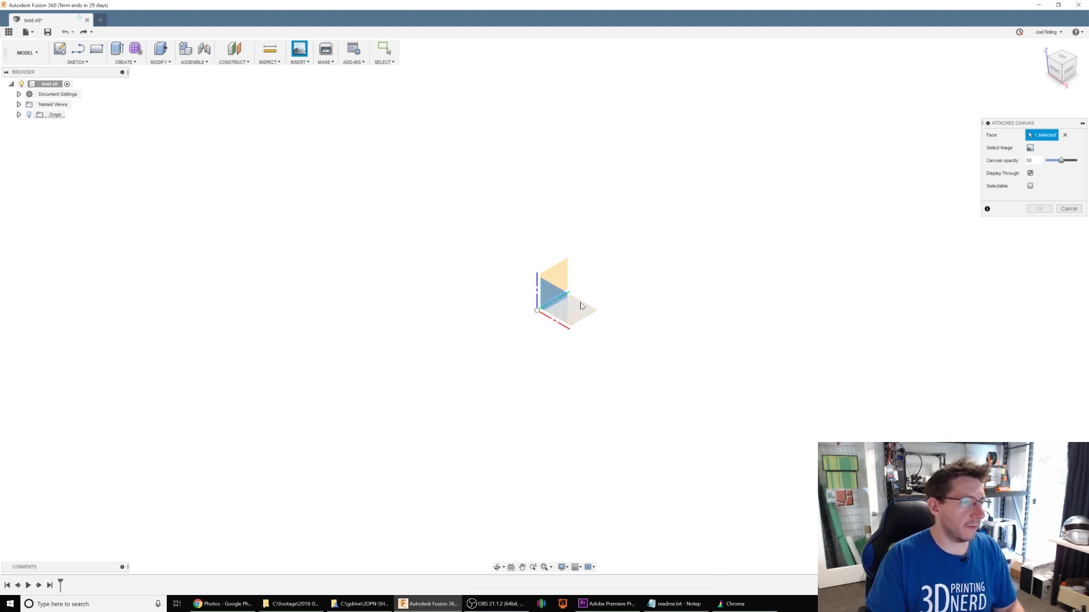
pyautogui.click(1030, 148)
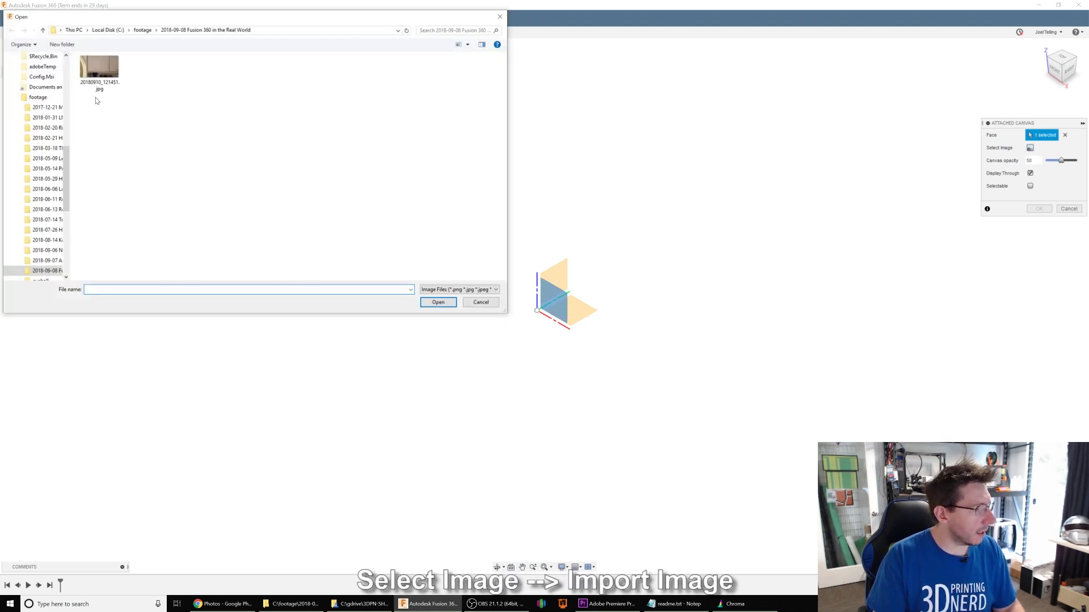
pyautogui.doubleClick(97, 74)
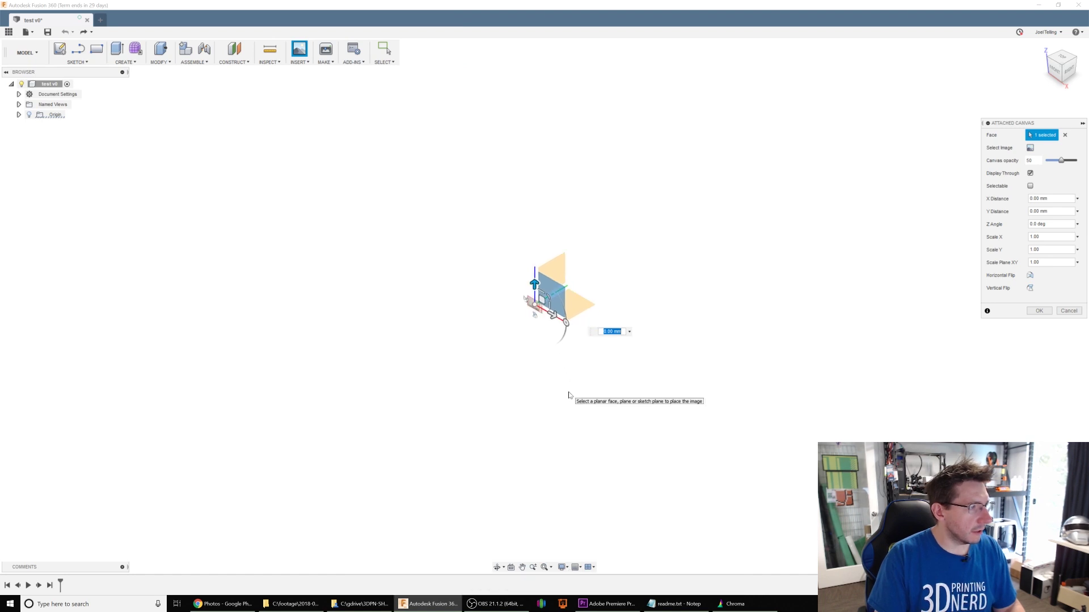
pyautogui.click(1031, 313)
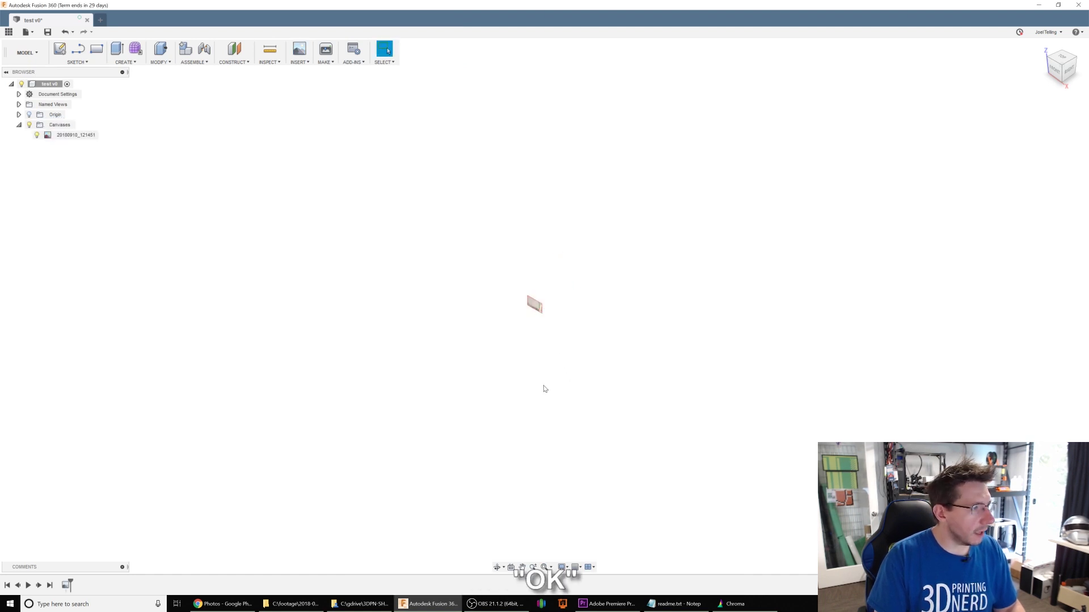
# Step: Calibrate the canvas from the back view by setting the full width of the cabinet door to 11 in
pyautogui.press('F6')
pyautogui.keyDown('shift'); pyautogui.moveTo(604, 317); pyautogui.dragTo(681, 343, button='middle'); pyautogui.keyUp('shift')
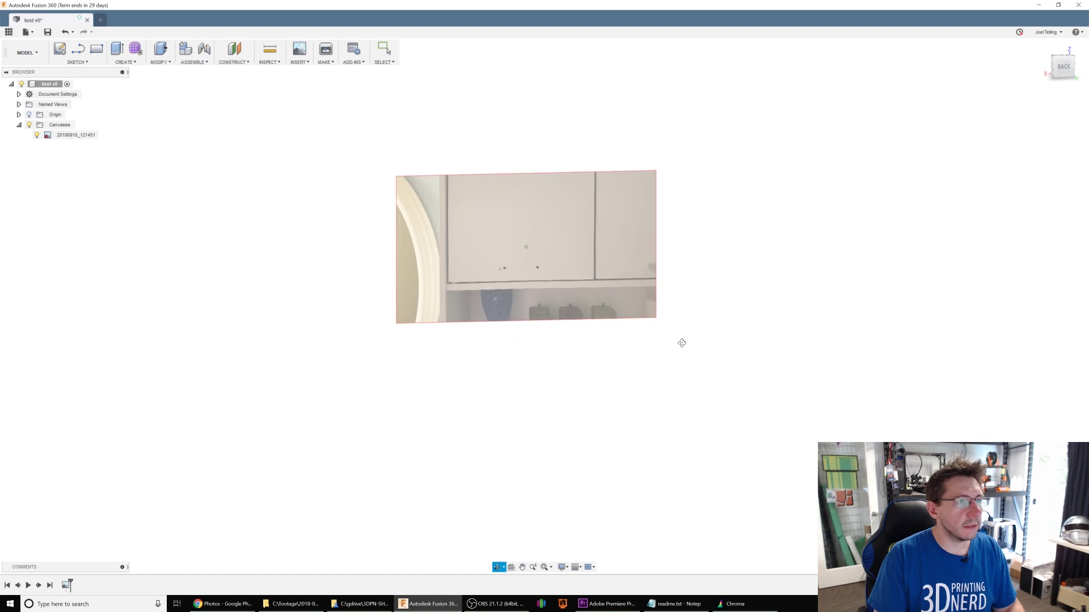
pyautogui.click(1066, 69)
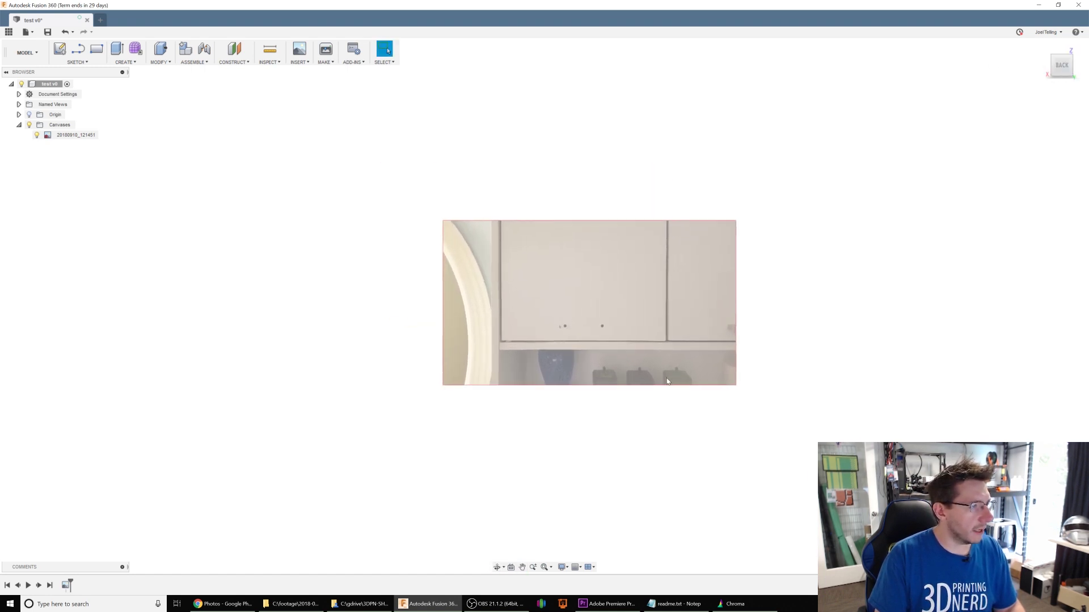
pyautogui.scroll(5, 665, 380)
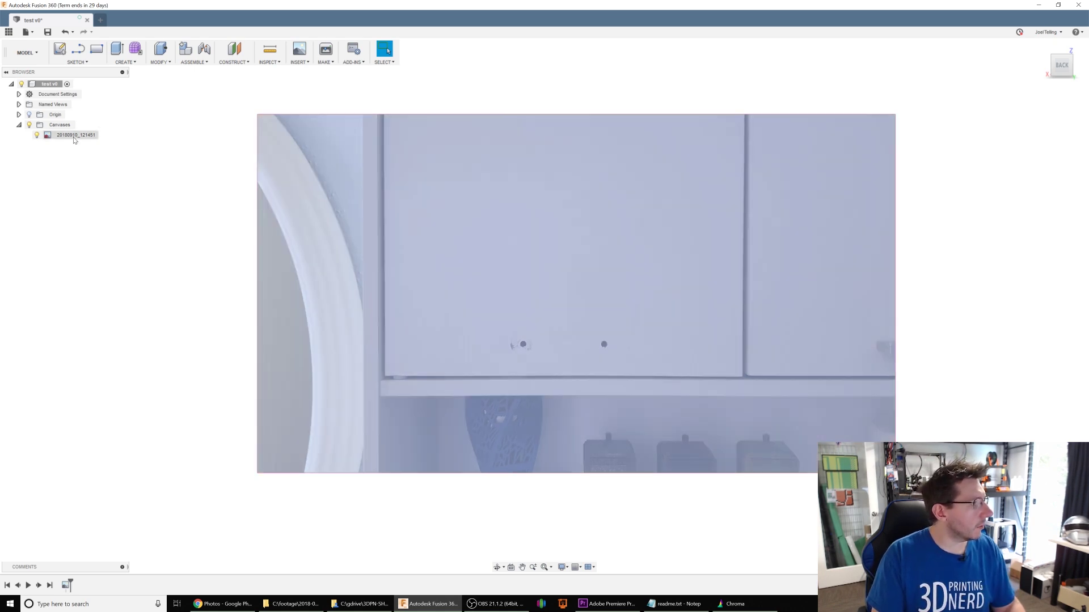
pyautogui.rightClick(75, 136)
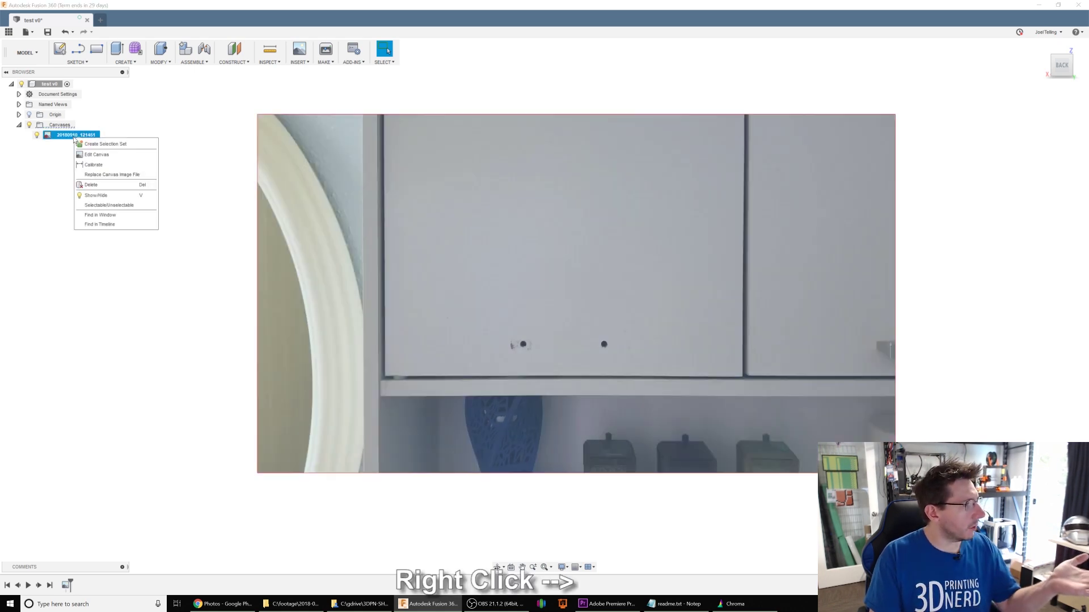
pyautogui.click(91, 168)
pyautogui.scroll(5, 450, 289)
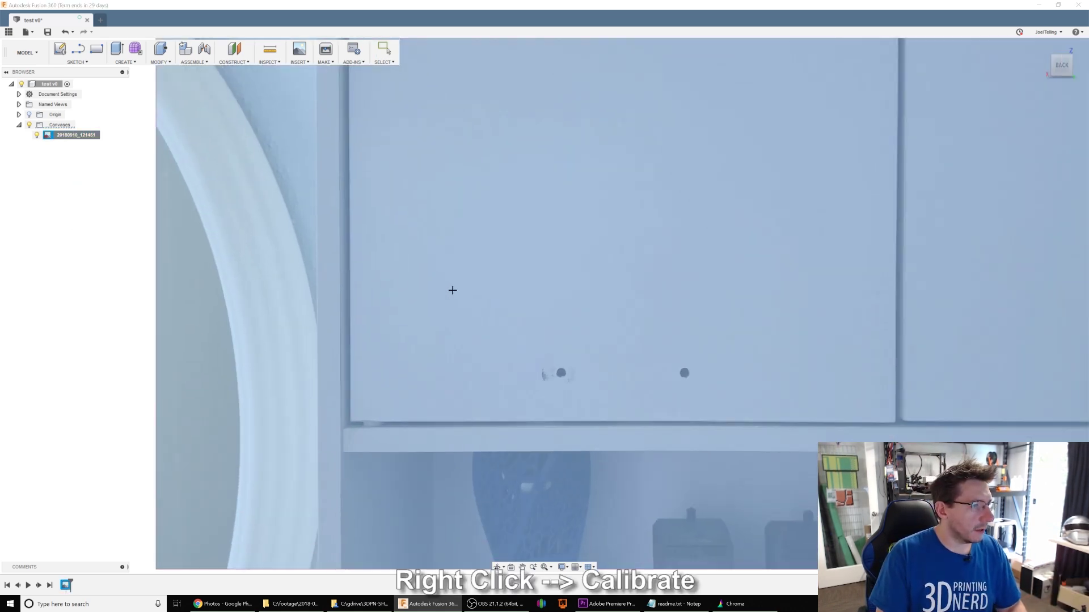
pyautogui.moveTo(518, 321); pyautogui.dragTo(457, 321, button='middle')
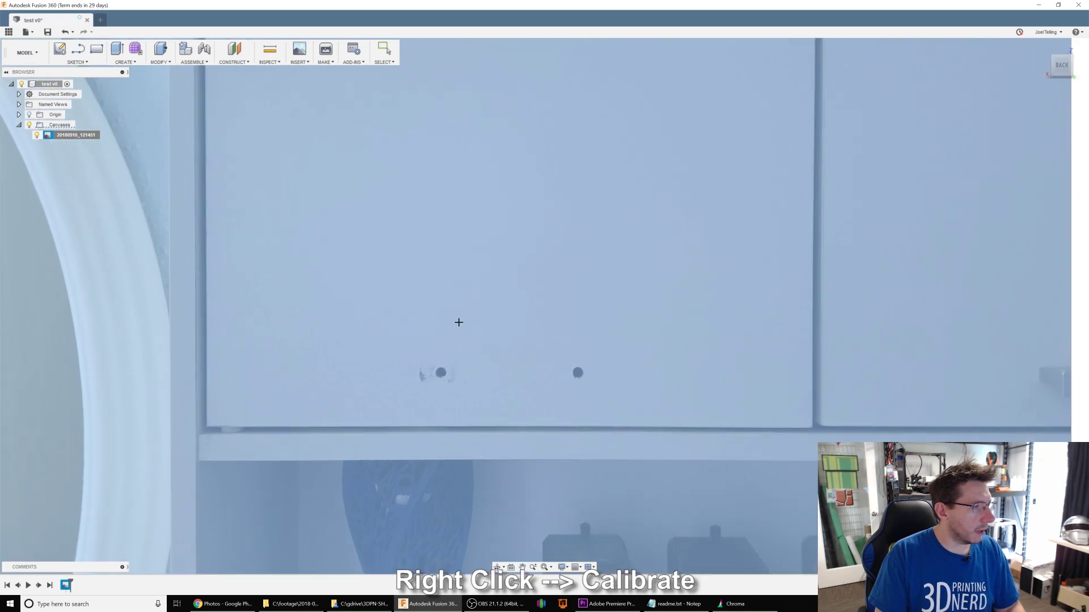
pyautogui.click(206, 291)
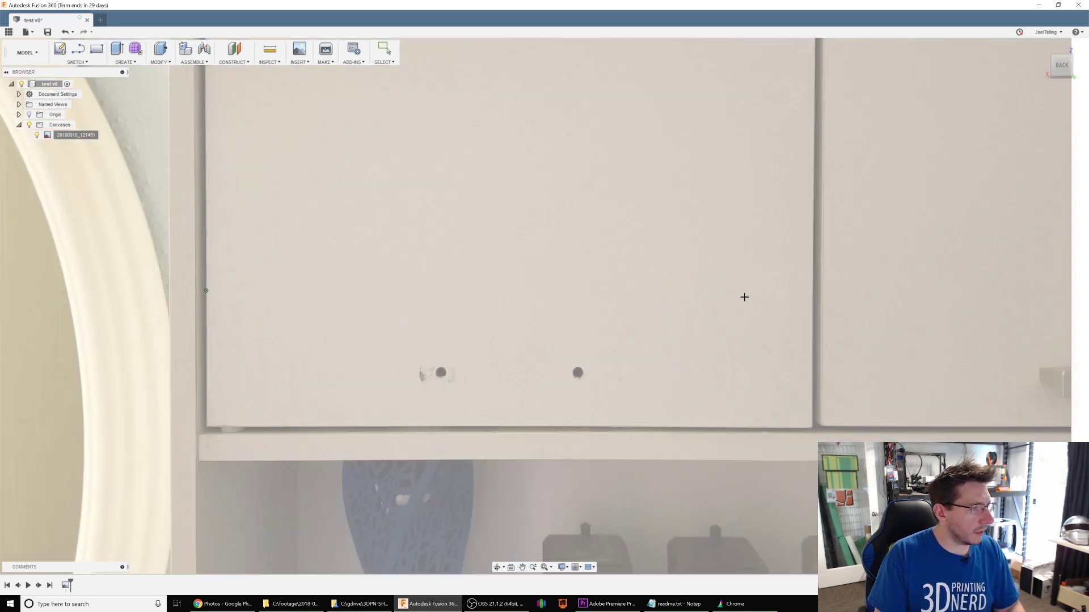
pyautogui.click(812, 293)
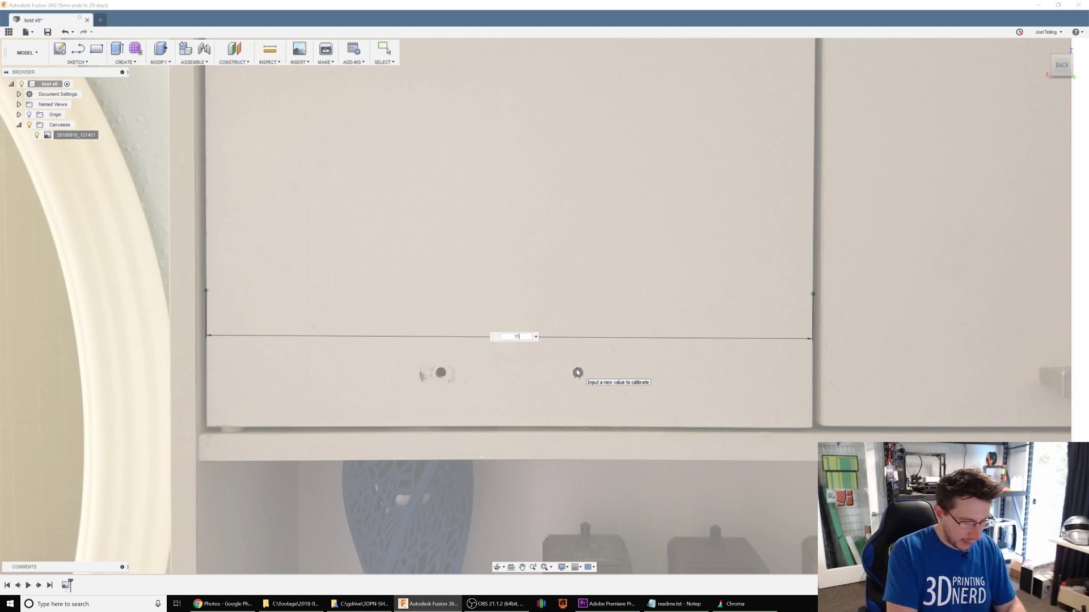
pyautogui.write('11in')
pyautogui.press('Return')
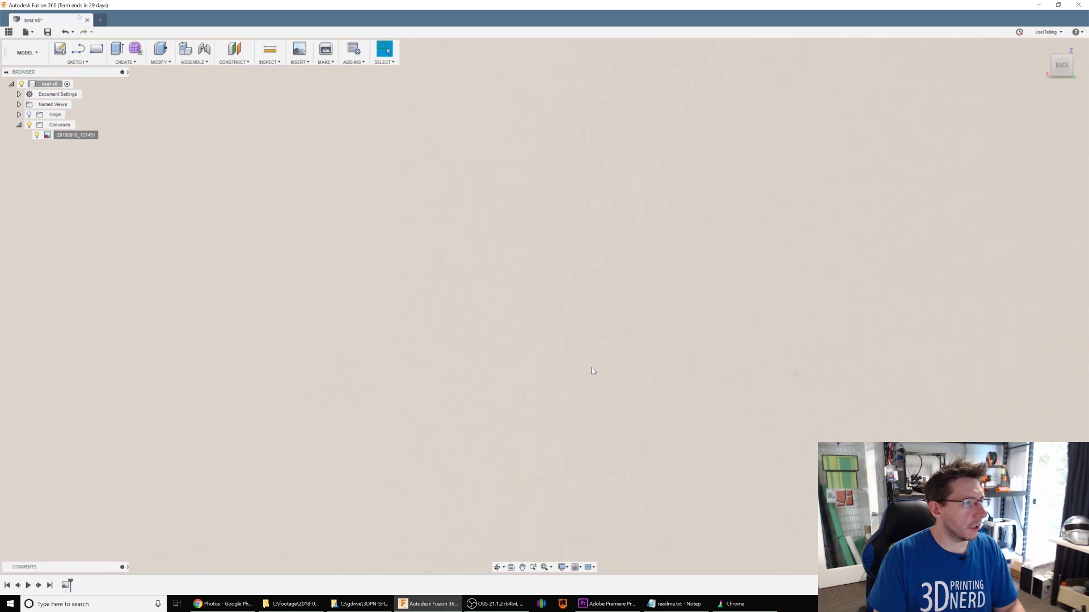
# Step: Sketch a 3.25 in by 0.5 in rectangle on the canvas's plane and move it over the two holes in the cabinet door
pyautogui.scroll(-6, 590, 368)
pyautogui.scroll(2, 610, 395)
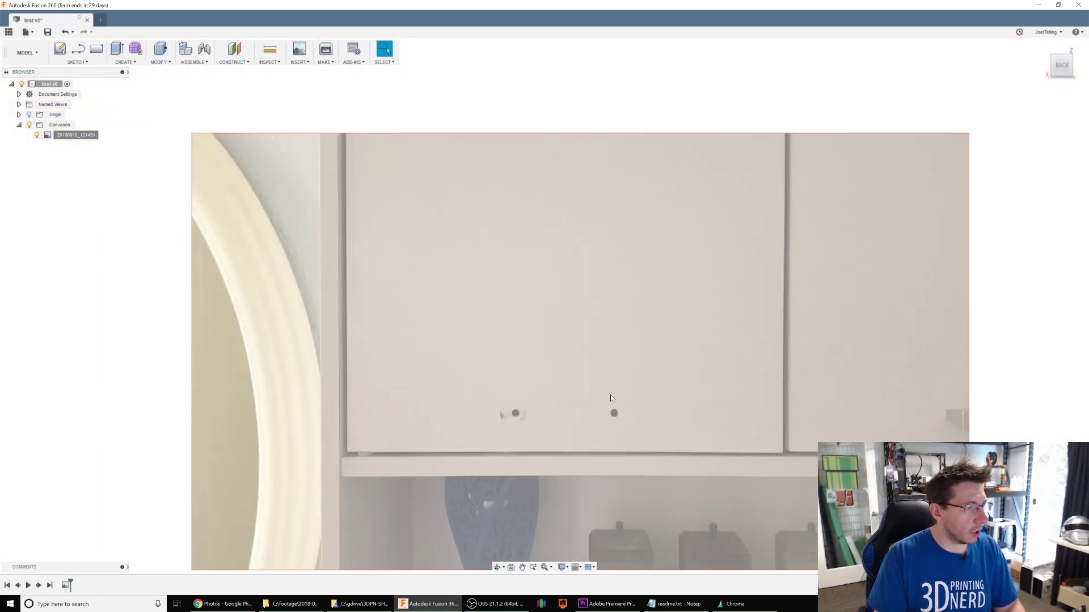
pyautogui.scroll(2, 611, 396)
pyautogui.moveTo(607, 408); pyautogui.dragTo(639, 331, button='middle')
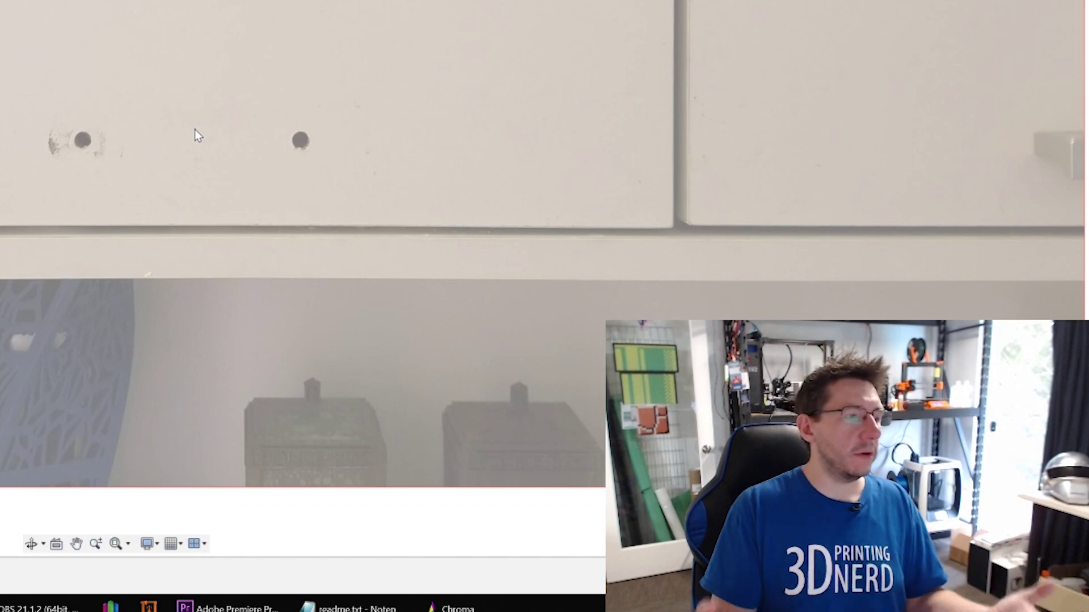
pyautogui.scroll(2, 141, 227)
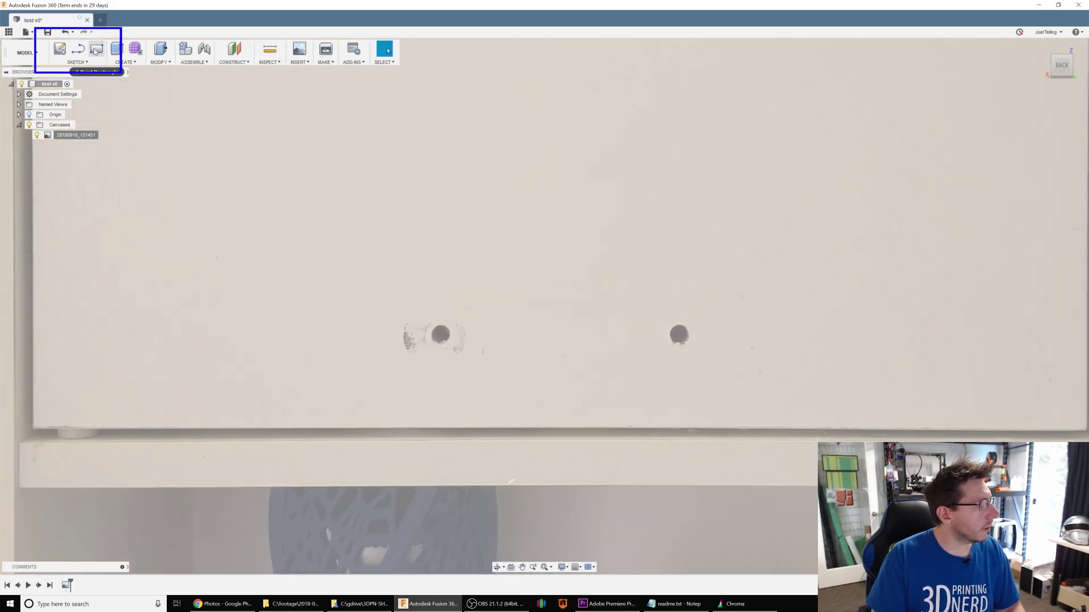
pyautogui.click(95, 50)
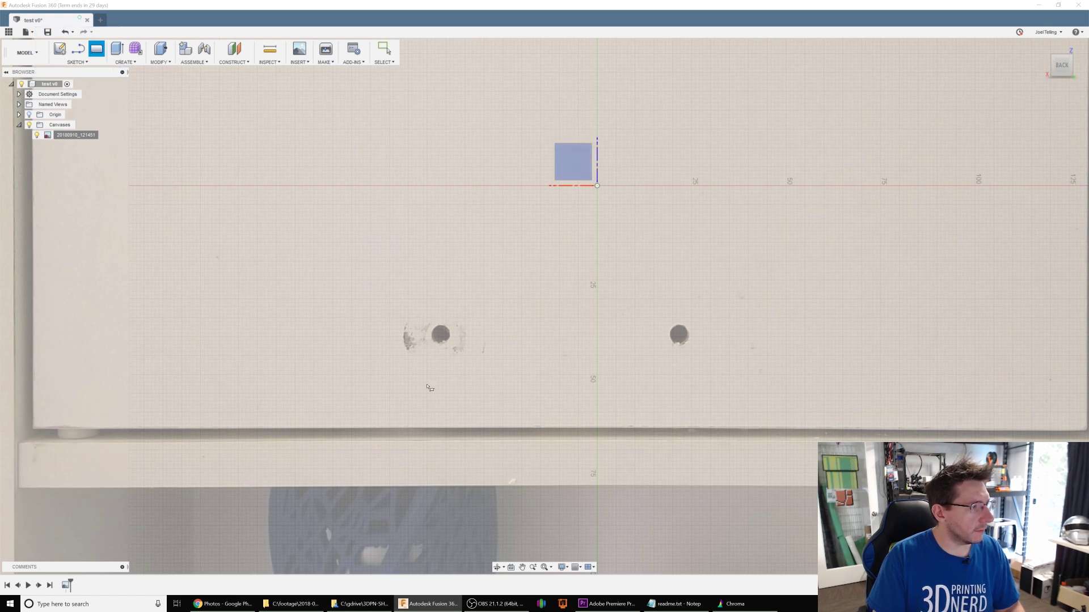
pyautogui.click(578, 174)
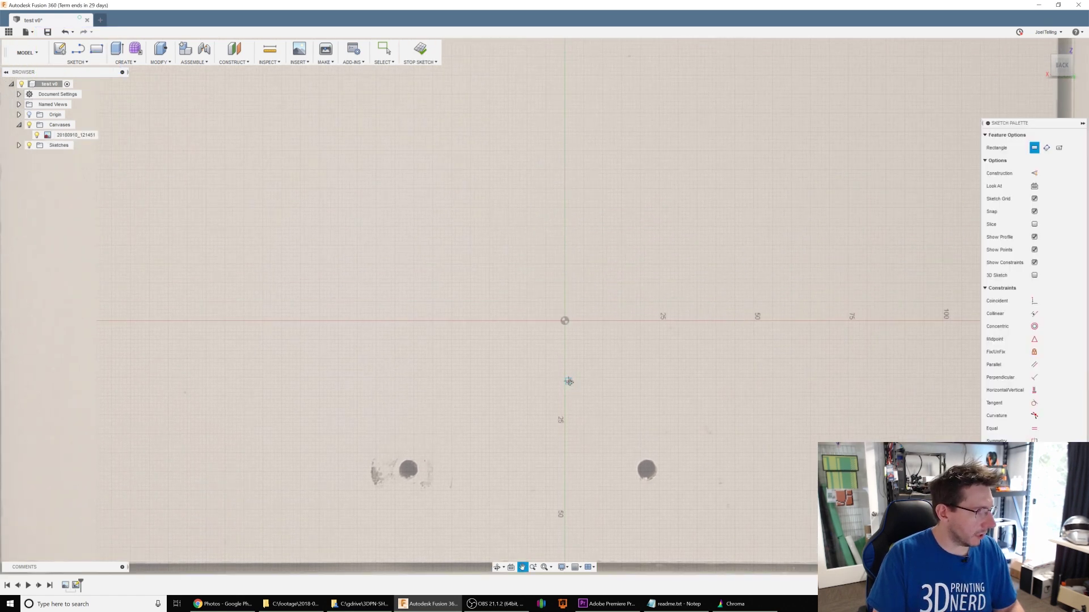
pyautogui.click(375, 335)
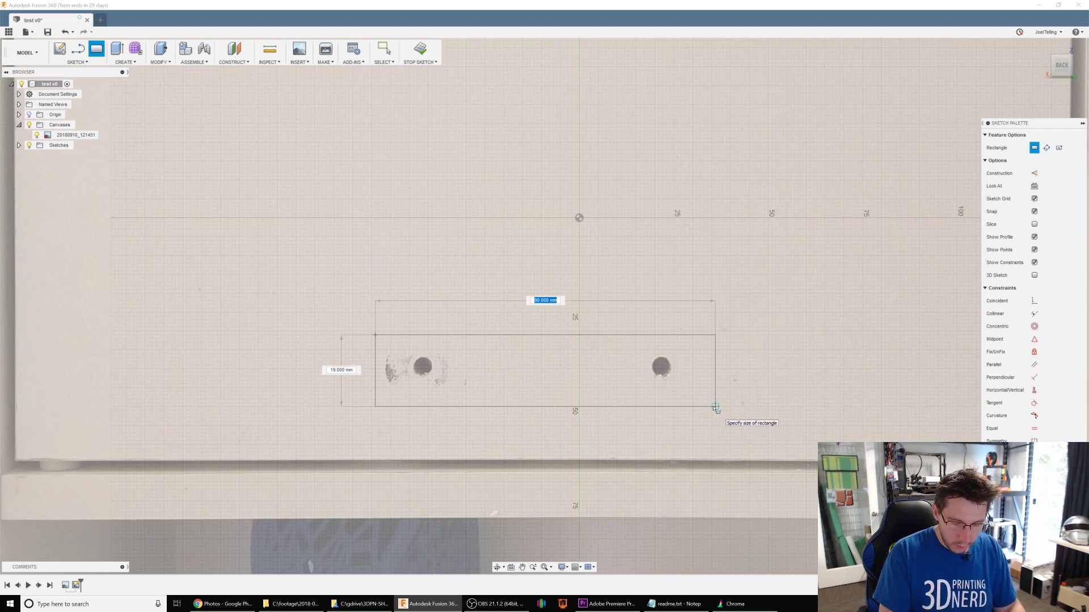
pyautogui.write('3')
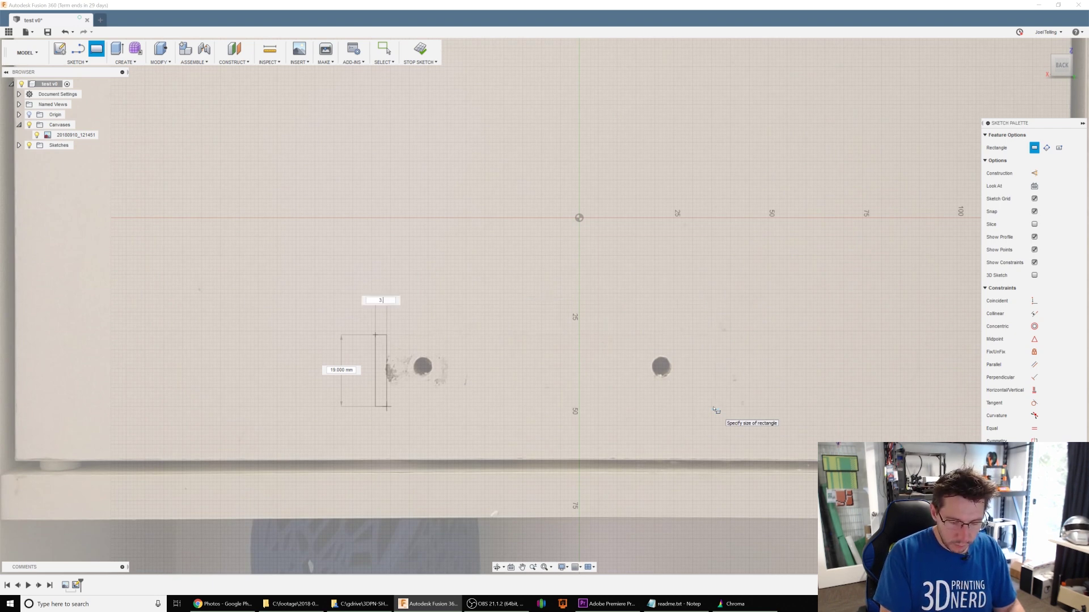
pyautogui.write('.25')
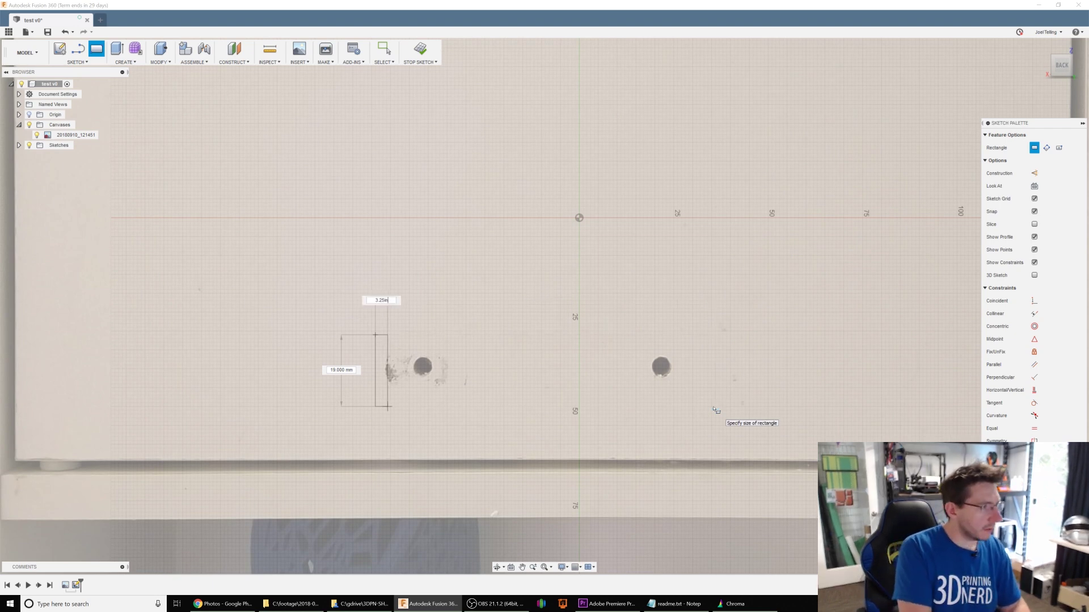
pyautogui.write('in')
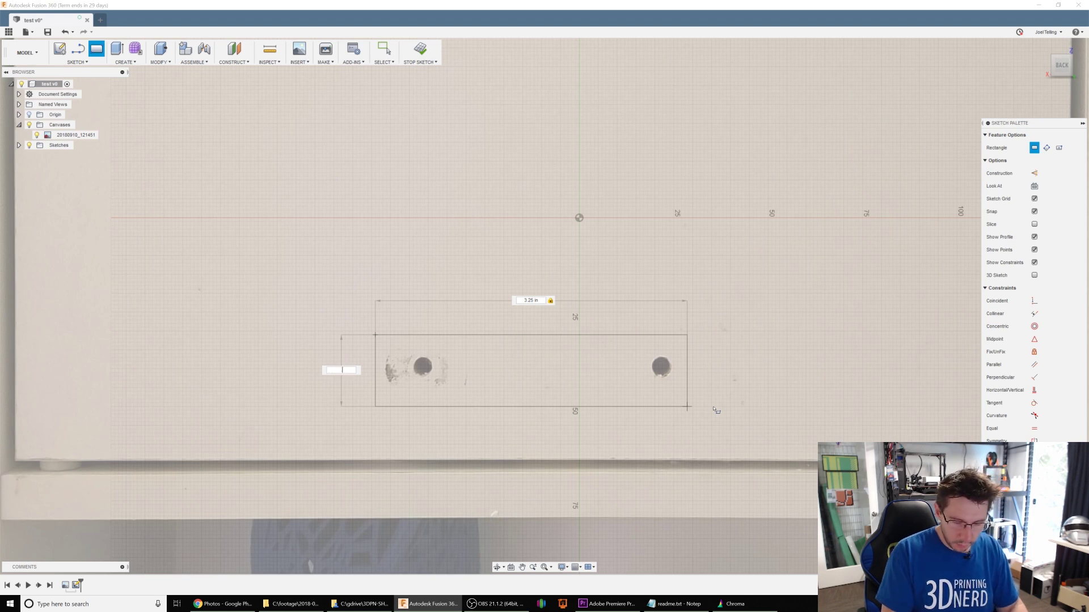
pyautogui.write('5')
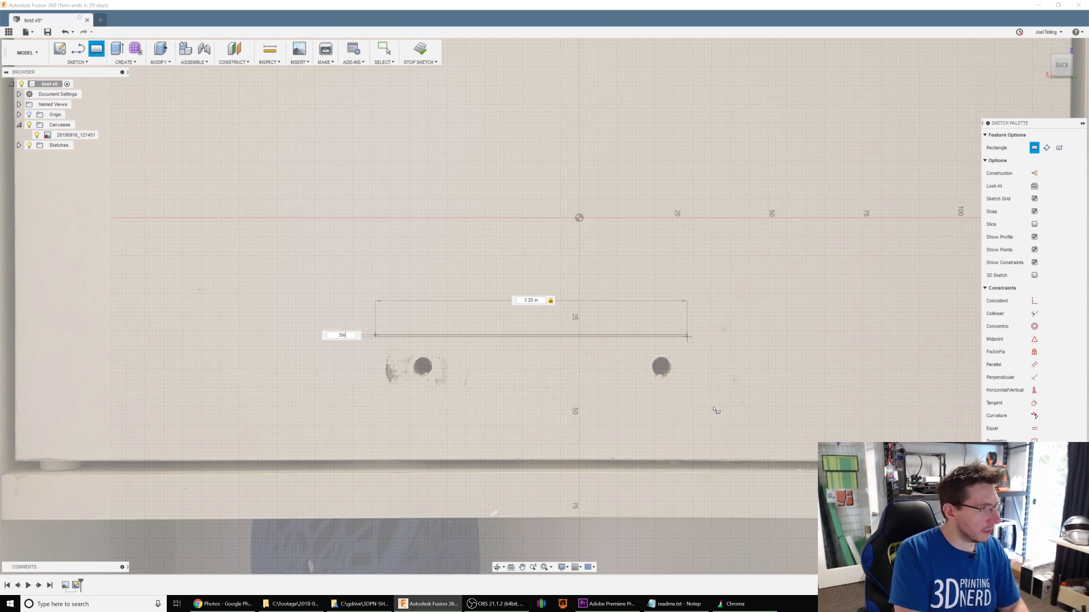
pyautogui.press('Return')
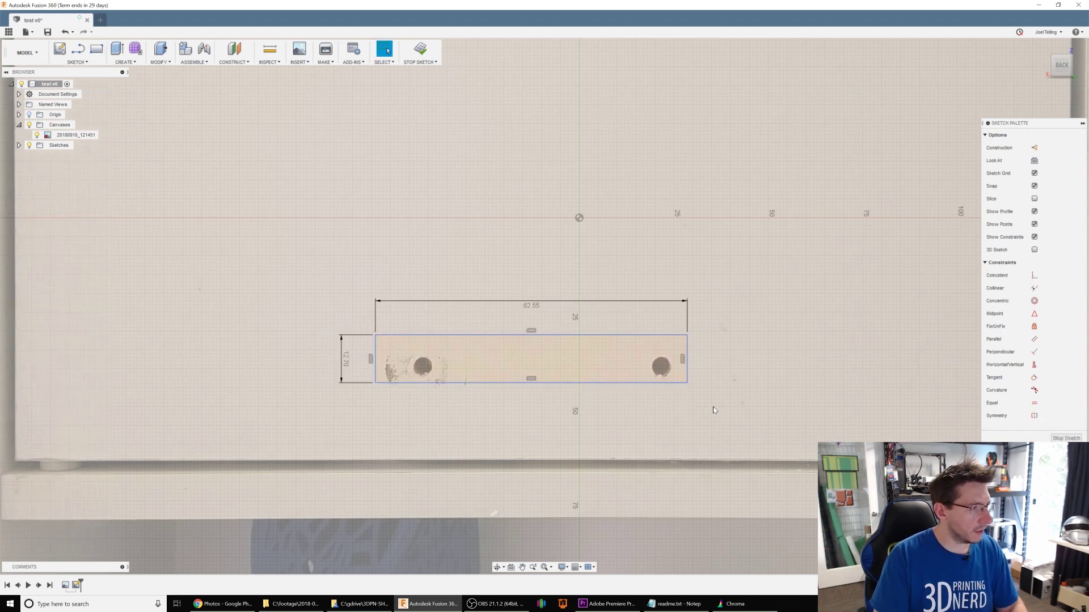
pyautogui.press('Escape')
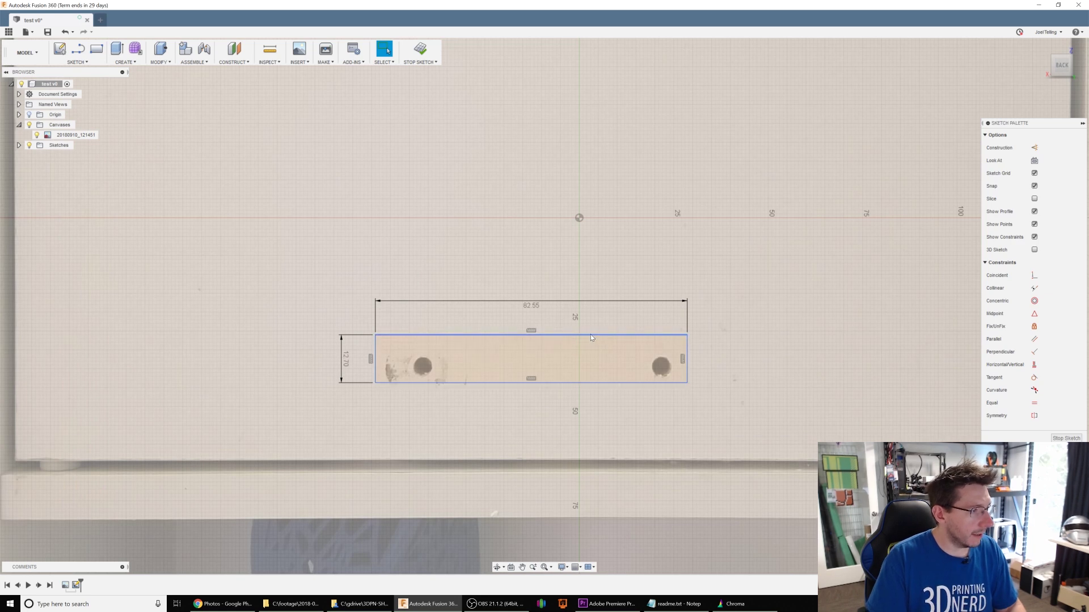
pyautogui.moveTo(592, 338)
pyautogui.mouseDown()
pyautogui.moveTo(613, 338)
pyautogui.moveTo(600, 341)
pyautogui.mouseUp()
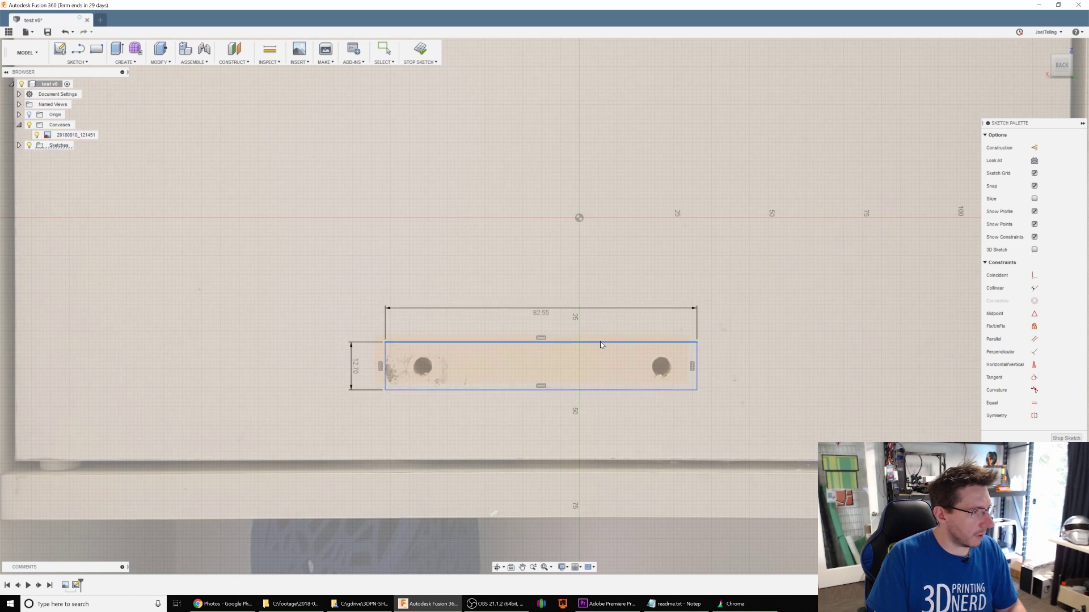
# Step: Draw a horizontal line joining the midpoints of the rectangle's two short sides
pyautogui.scroll(2, 614, 386)
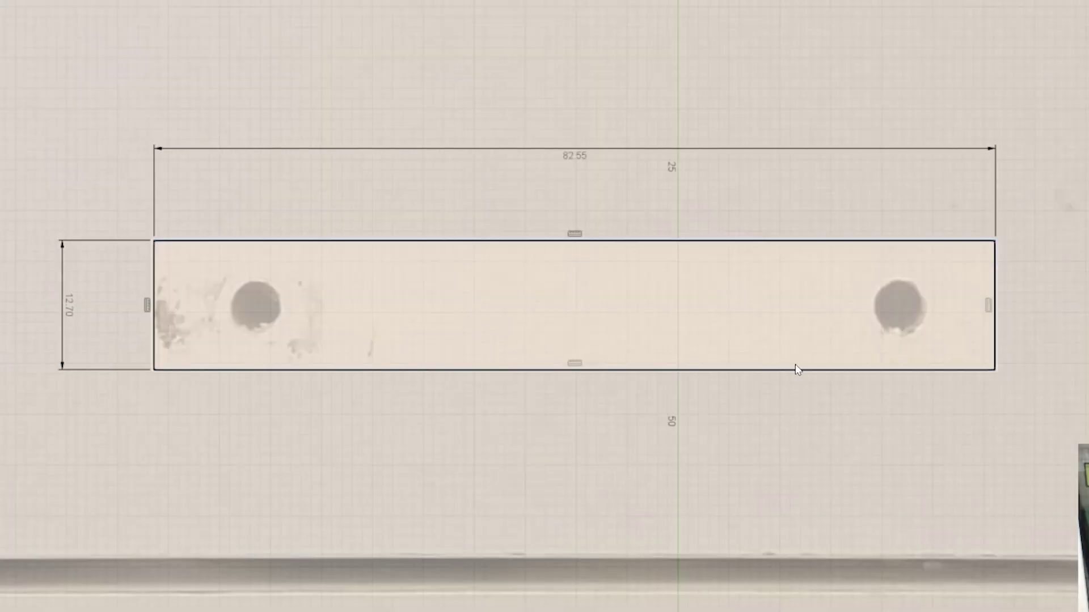
pyautogui.doubleClick(797, 370)
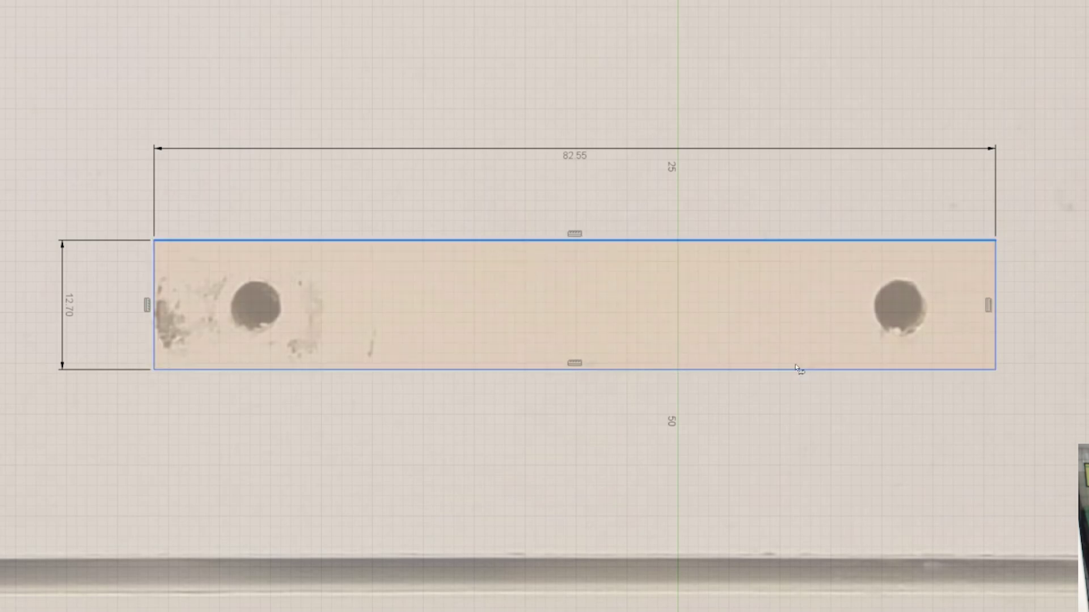
pyautogui.click(158, 308)
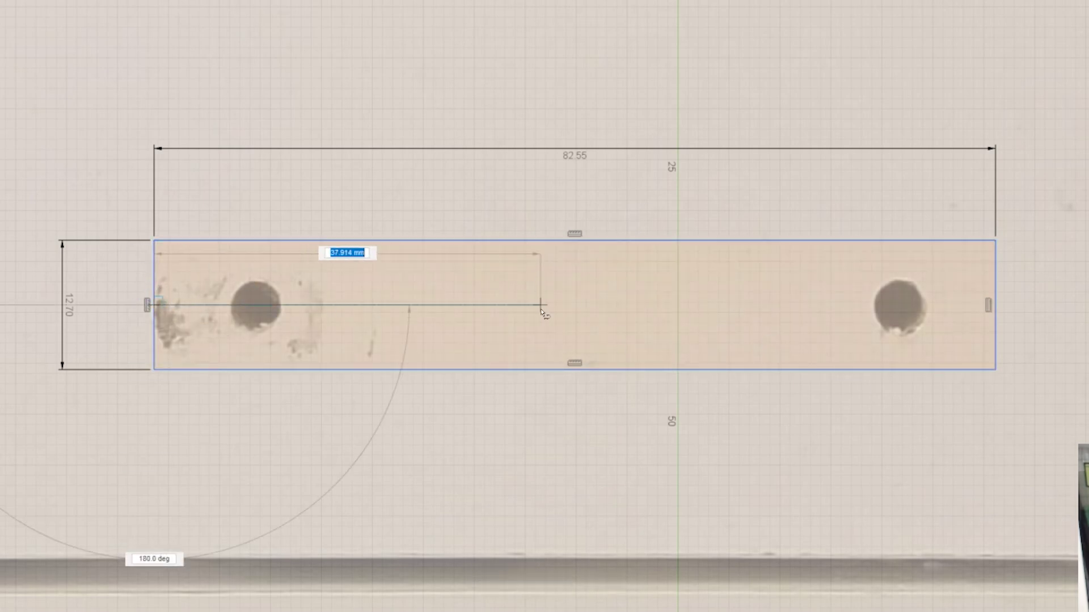
pyautogui.click(988, 307)
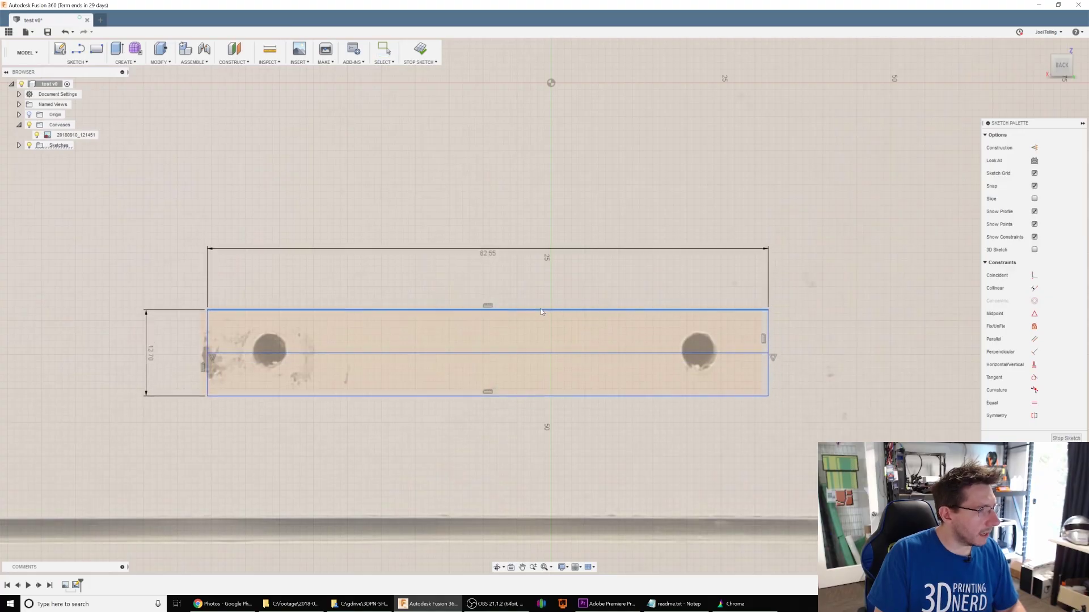
# Step: Shift the rectangle so its centre line runs through both holes, and convert that centre line to construction geometry
pyautogui.moveTo(541, 307); pyautogui.dragTo(535, 307)
pyautogui.press('Escape')
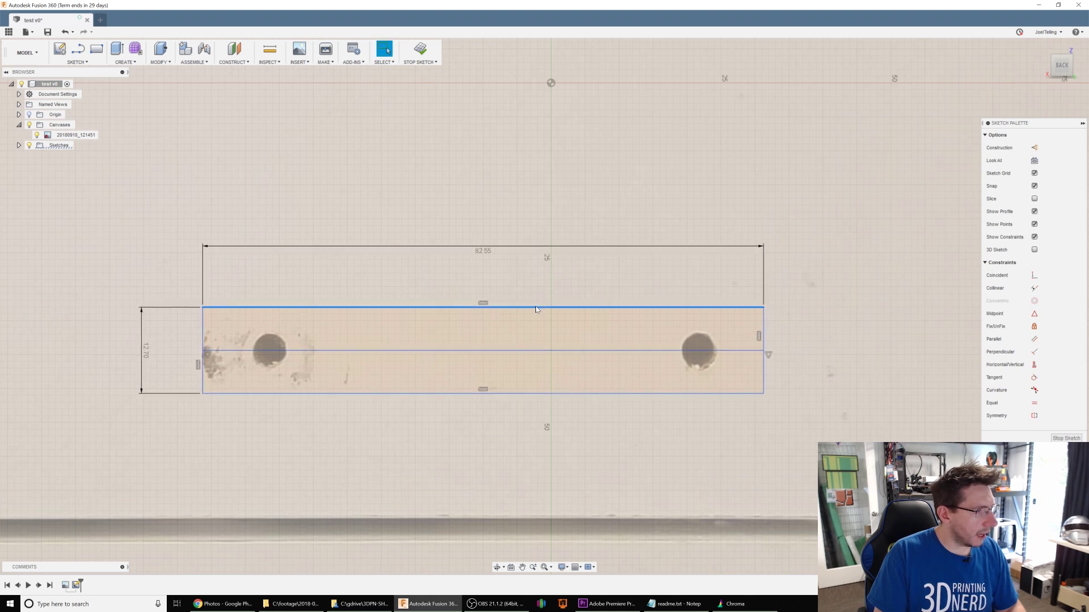
pyautogui.click(531, 350)
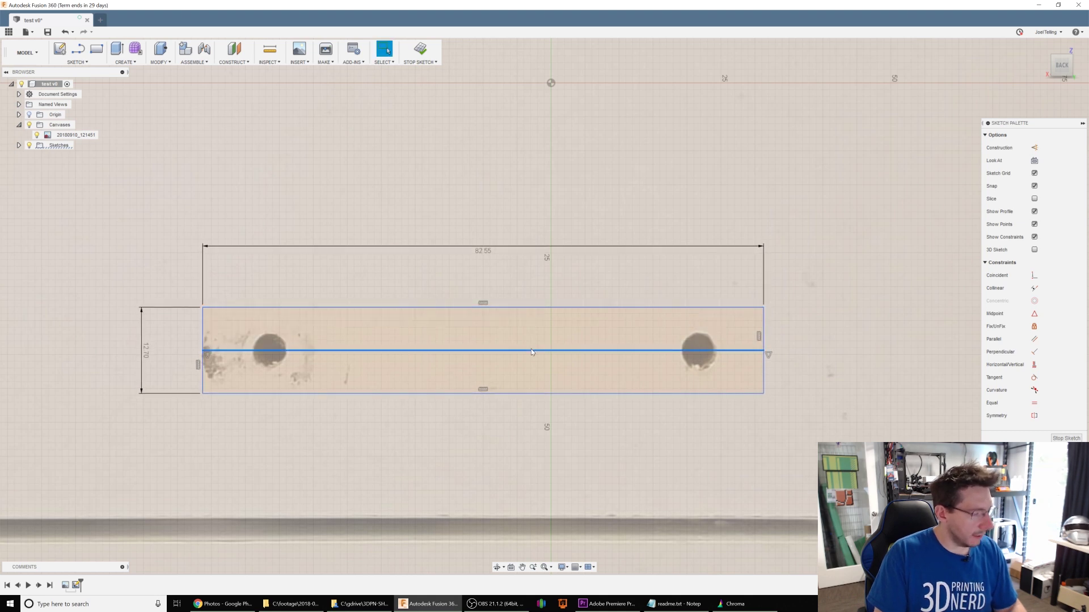
pyautogui.press('x')
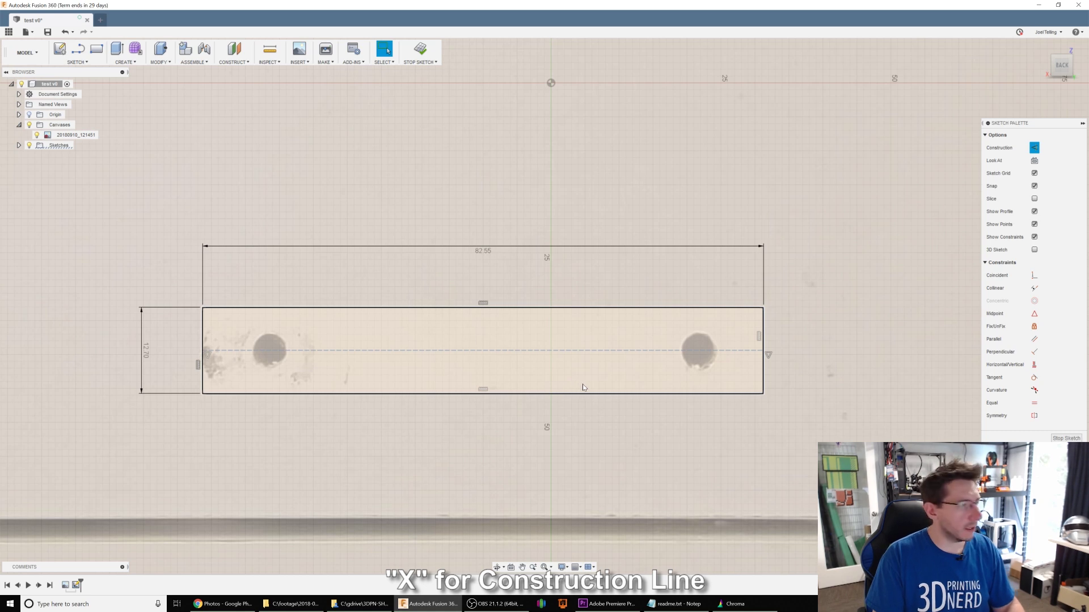
pyautogui.scroll(8, 211, 349)
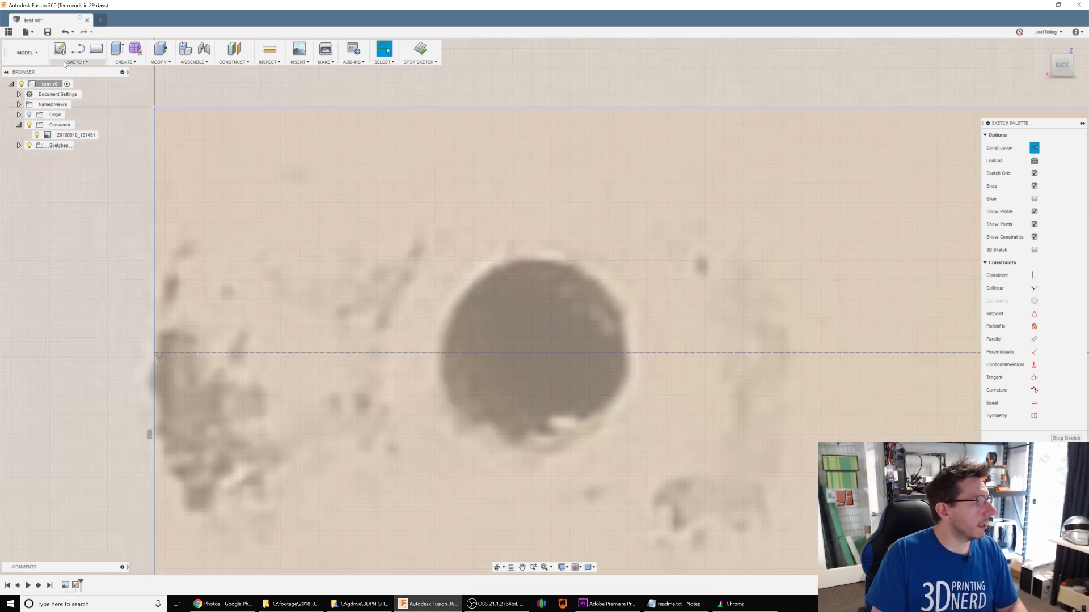
pyautogui.click(74, 62)
pyautogui.moveTo(87, 107)
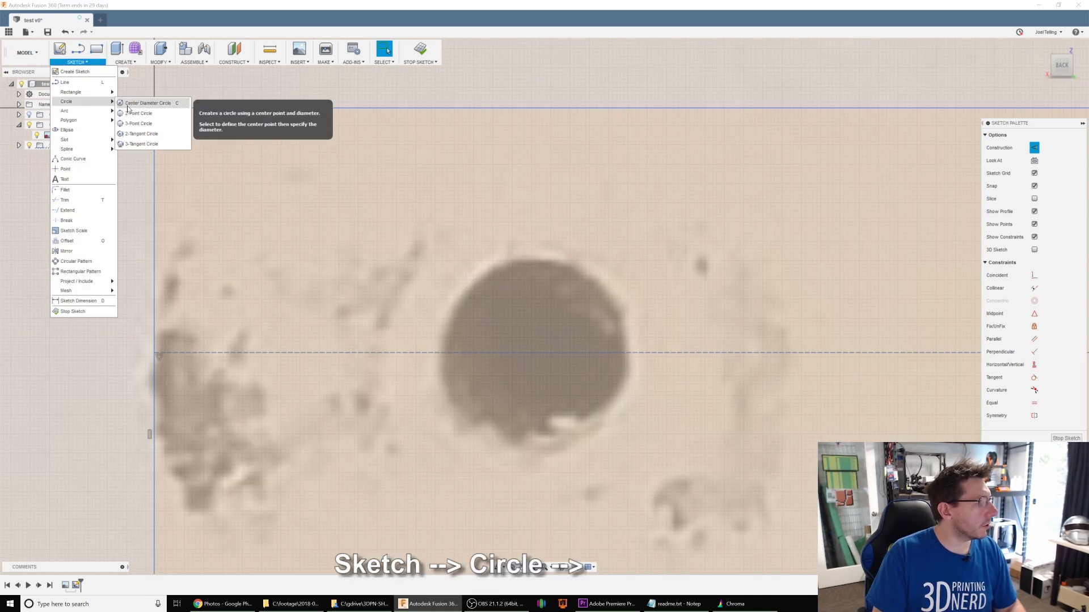
pyautogui.click(129, 106)
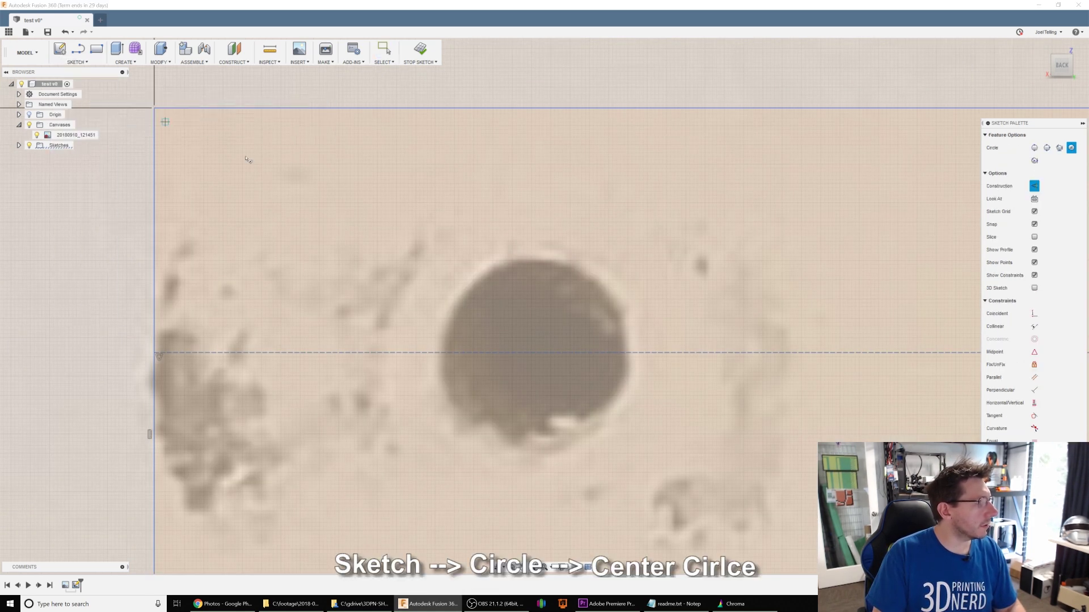
pyautogui.click(529, 352)
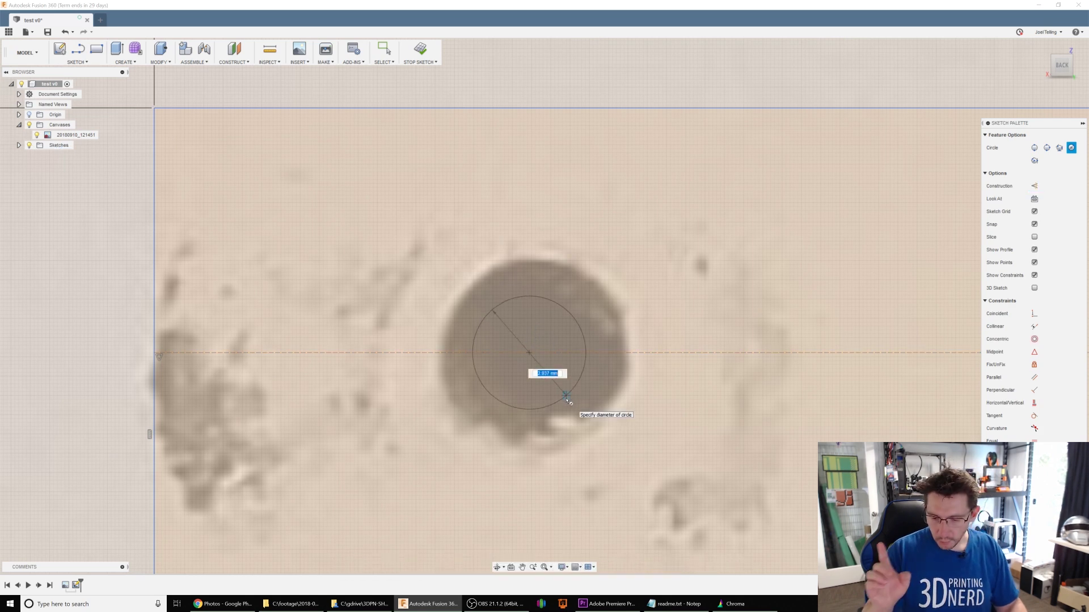
pyautogui.press('Escape')
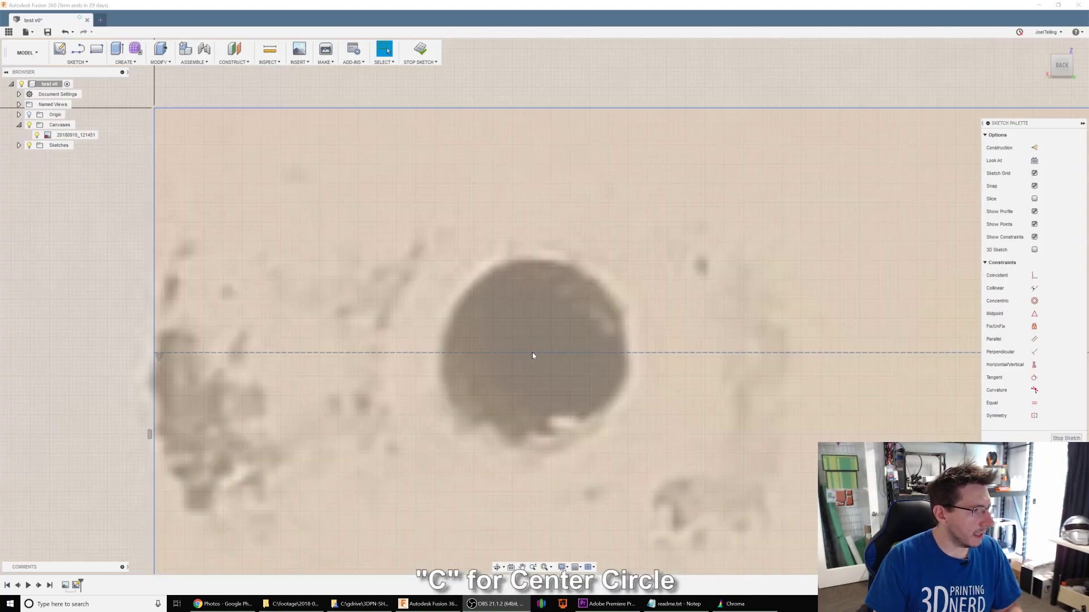
# Step: Draw a 3.5 mm diameter circle centred on the construction line over the left hole
pyautogui.click(532, 352)
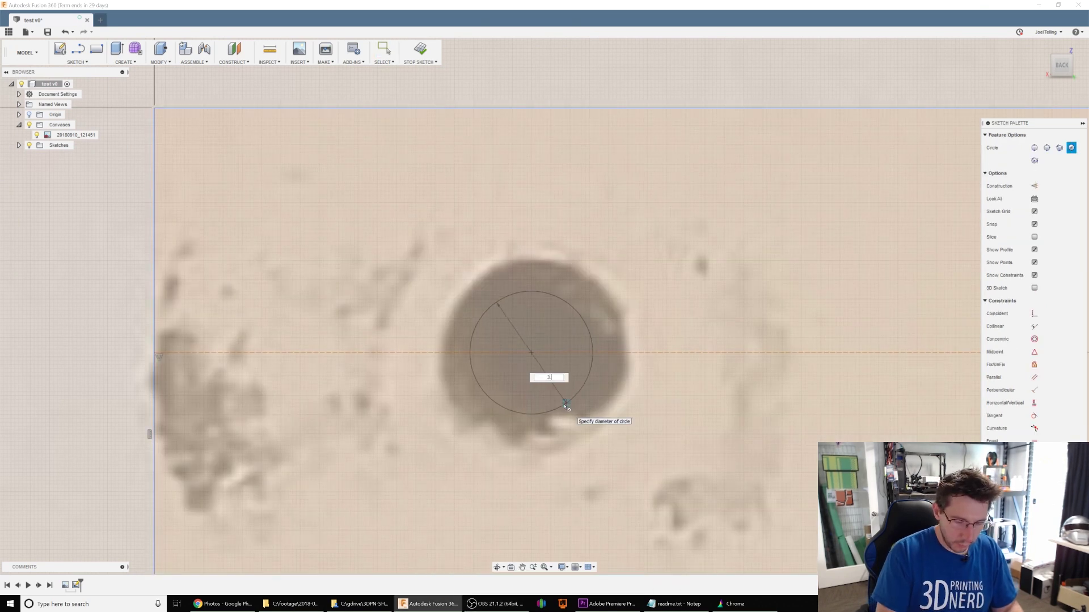
pyautogui.write('3.5')
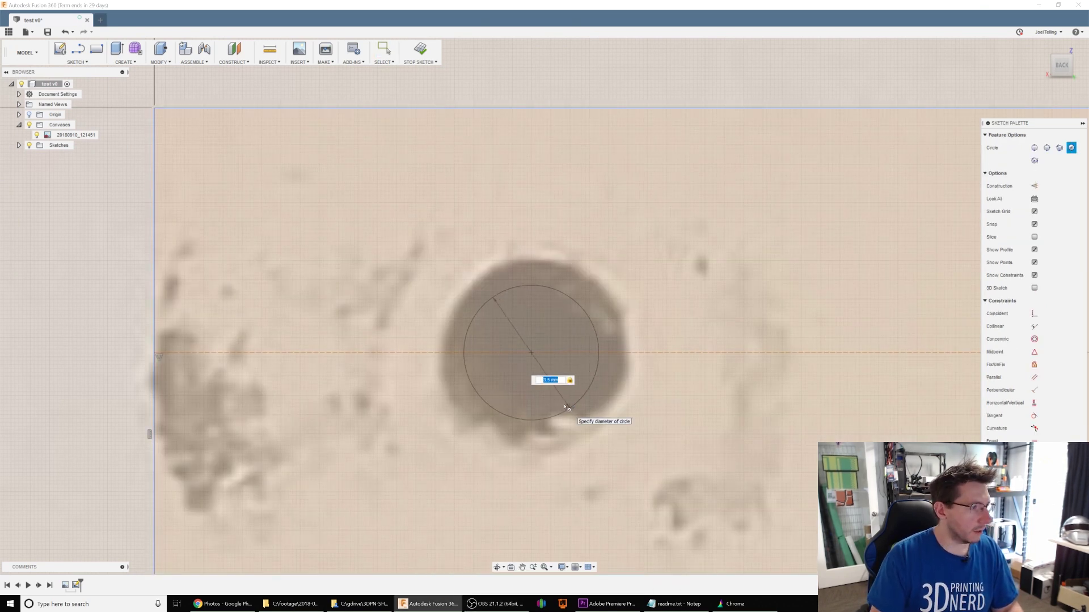
pyautogui.press('Return')
pyautogui.click(532, 352)
pyautogui.press('Escape')
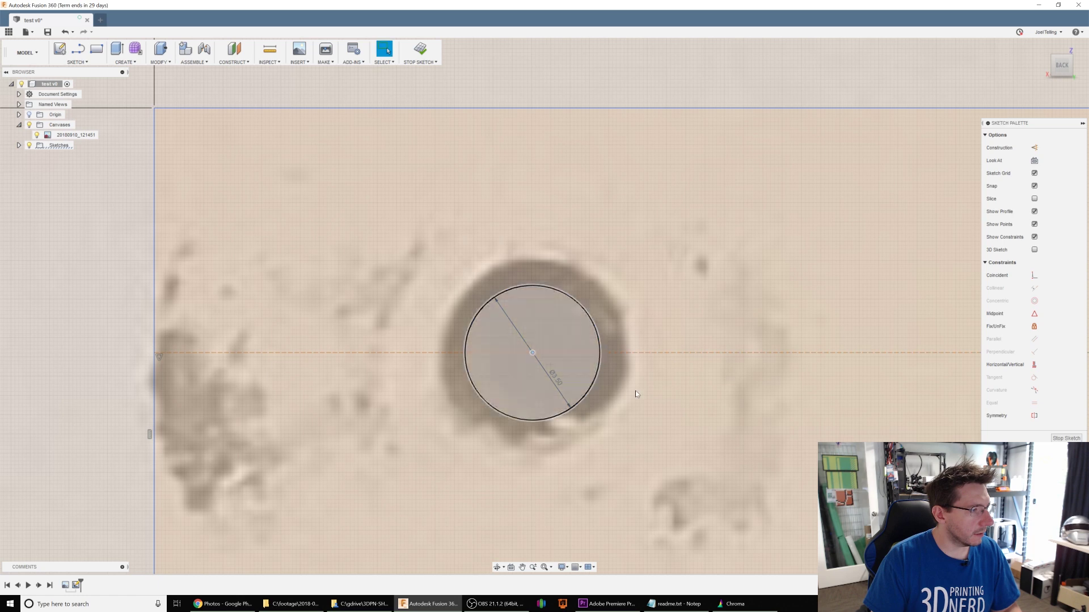
# Step: Draw a second 3.5 mm diameter circle centred on the construction line over the right hole
pyautogui.scroll(-5, 726, 415)
pyautogui.moveTo(873, 391); pyautogui.dragTo(315, 396, button='middle')
pyautogui.moveTo(757, 395); pyautogui.dragTo(567, 399, button='middle')
pyautogui.moveTo(662, 399); pyautogui.dragTo(554, 400, button='middle')
pyautogui.press('Escape')
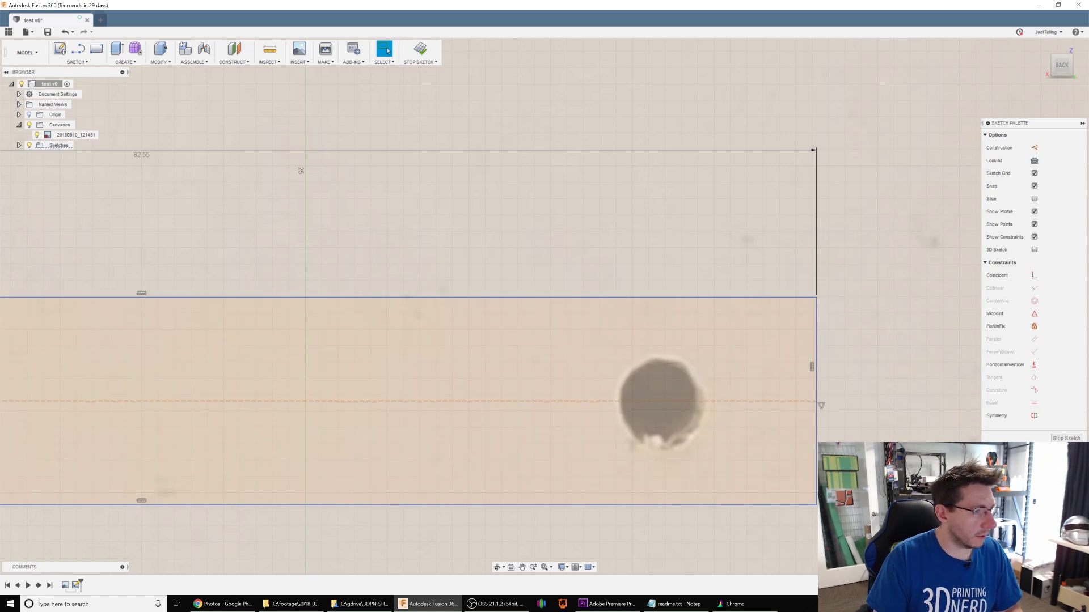
pyautogui.press('c')
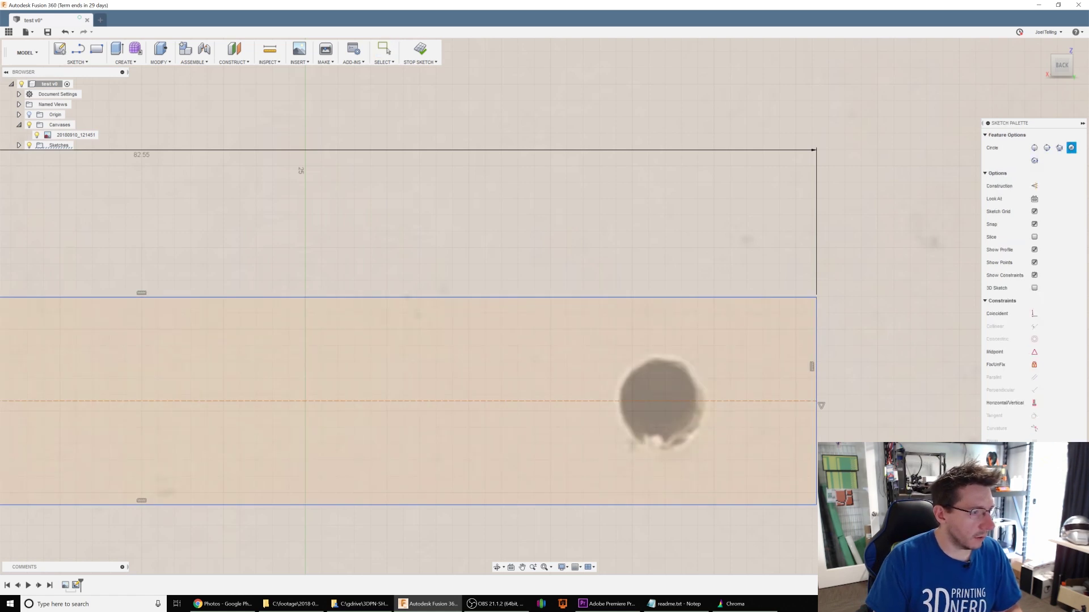
pyautogui.click(660, 401)
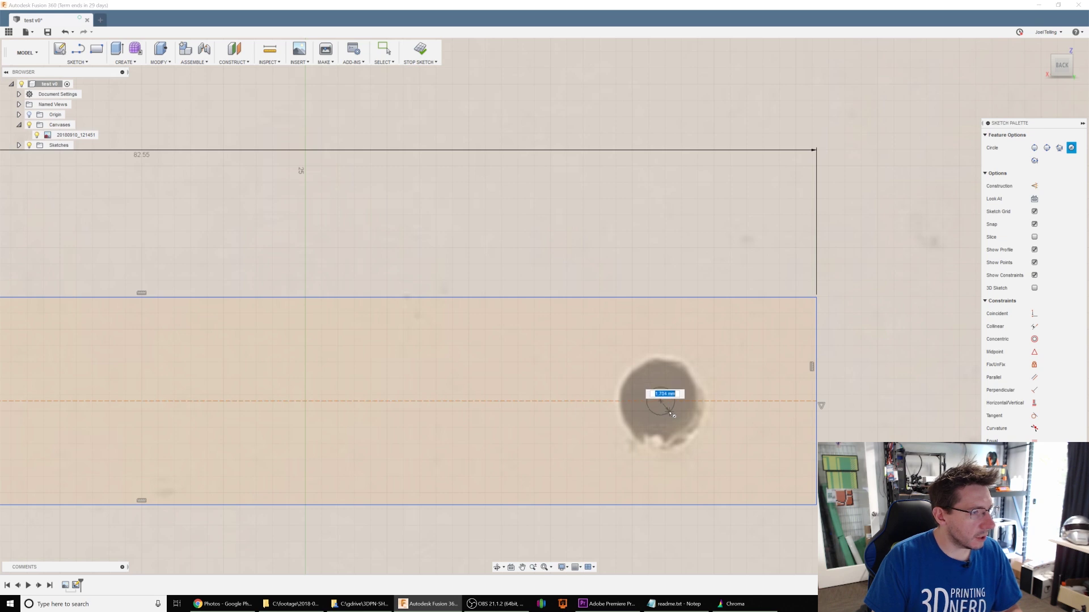
pyautogui.write('3.5')
pyautogui.press('Return')
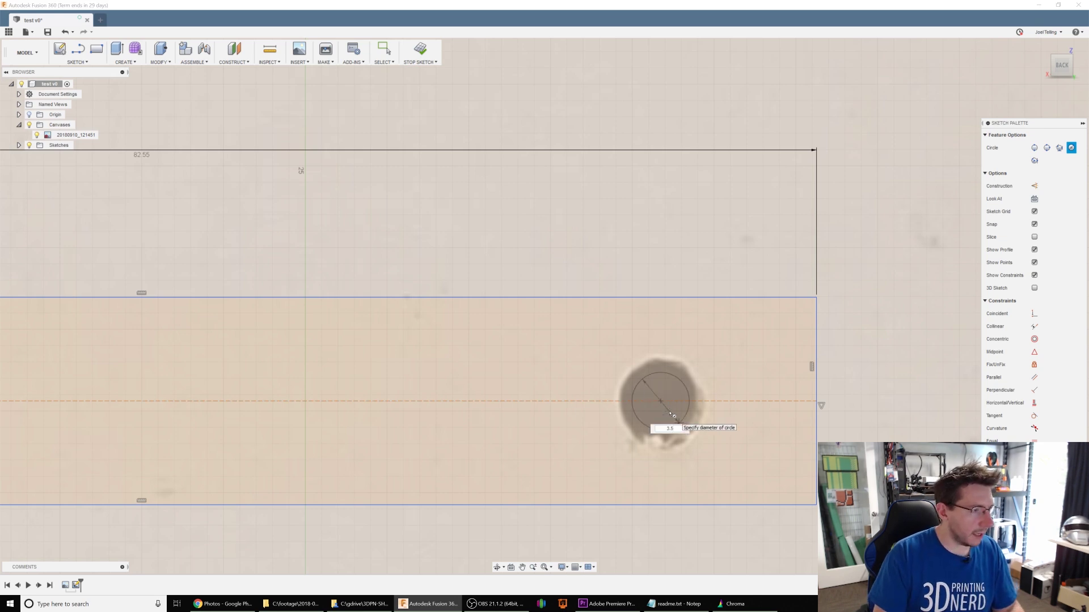
pyautogui.press('Escape')
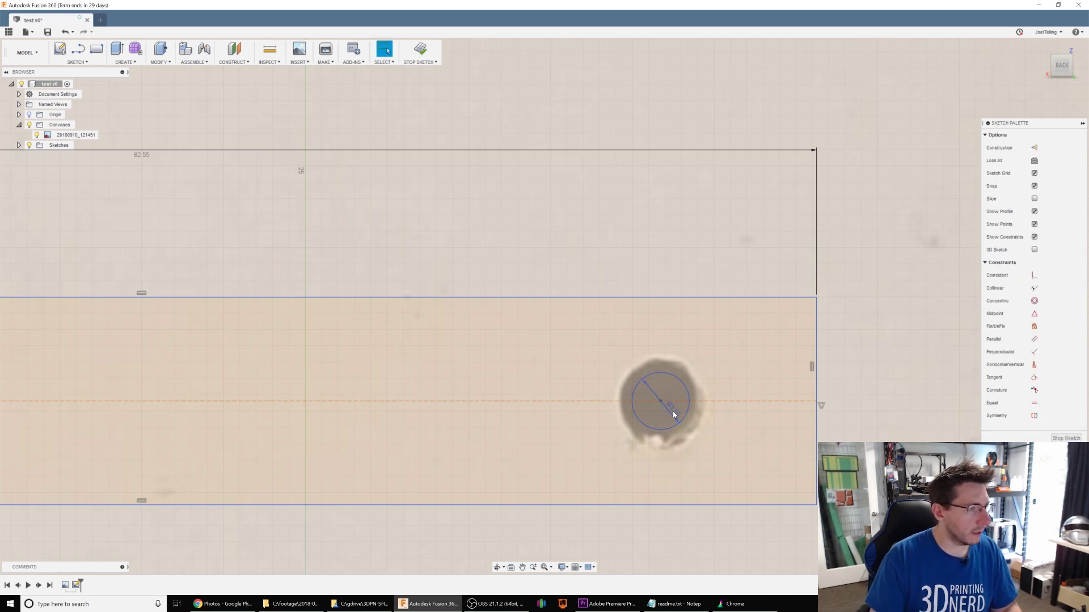
# Step: Fine-tune the centre of the right circle on the construction line within the hole
pyautogui.scroll(6, 672, 410)
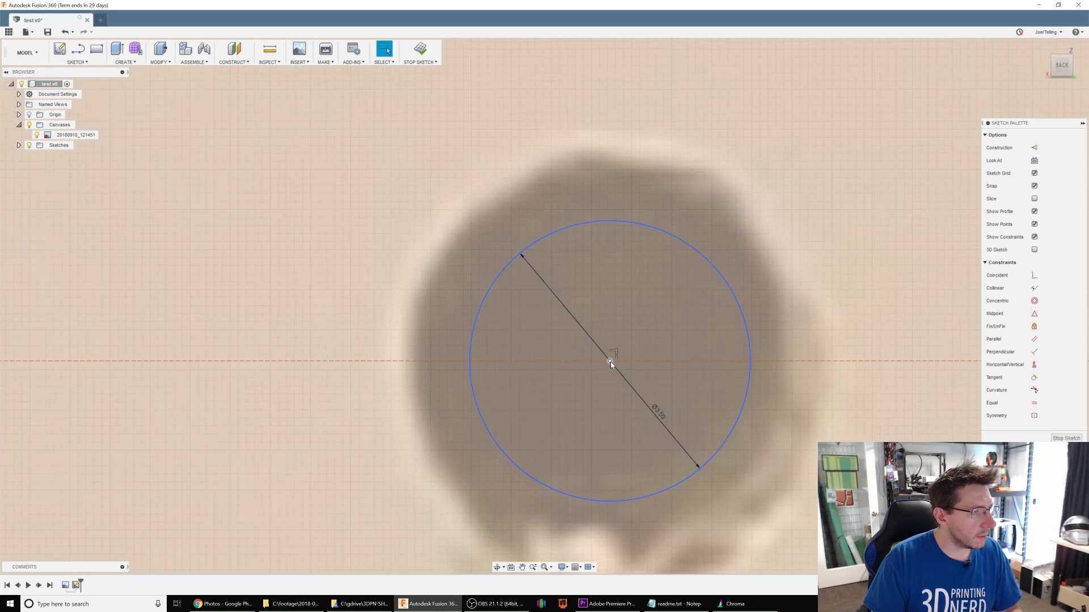
pyautogui.moveTo(611, 362)
pyautogui.mouseDown()
pyautogui.moveTo(628, 362)
pyautogui.moveTo(610, 363)
pyautogui.mouseUp()
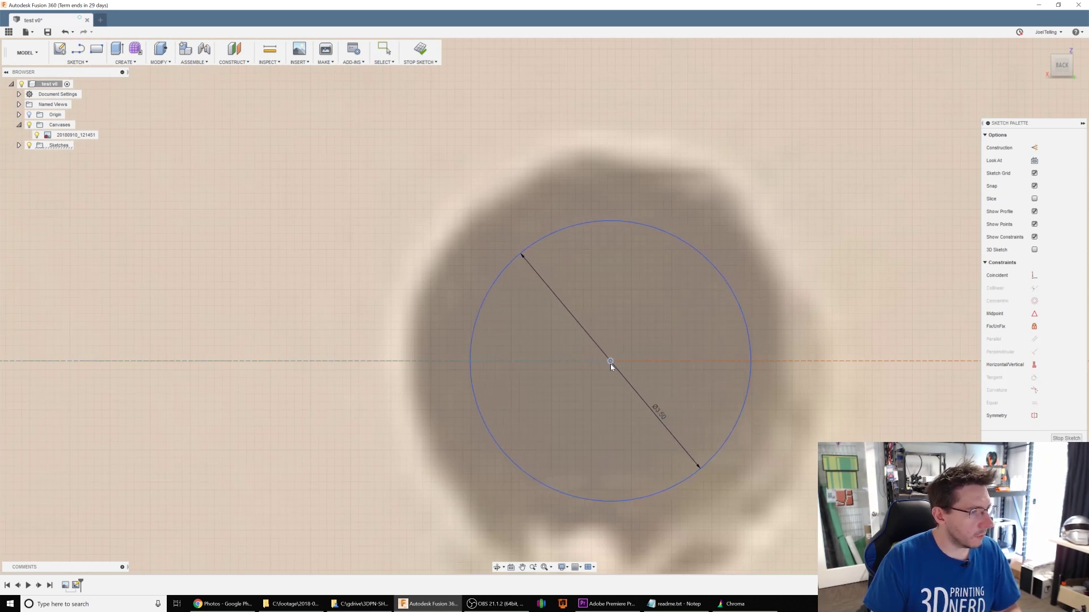
pyautogui.press('Escape')
pyautogui.scroll(-8, 222, 454)
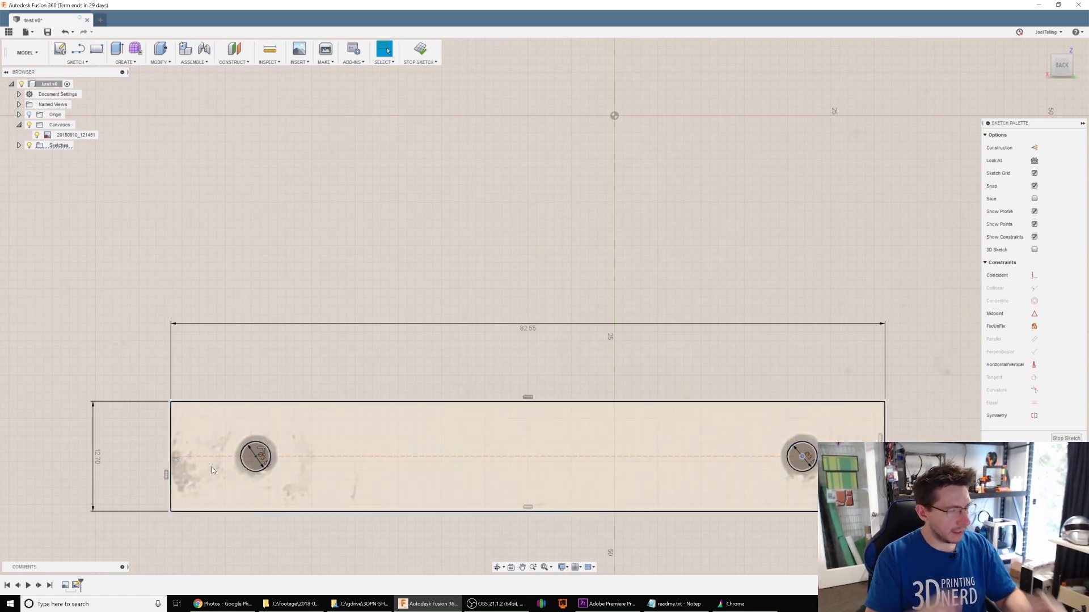
# Step: Finish the sketch and extrude the rectangle without its two circles 0.75 in as a new body
pyautogui.moveTo(330, 433); pyautogui.dragTo(660, 485, button='right')
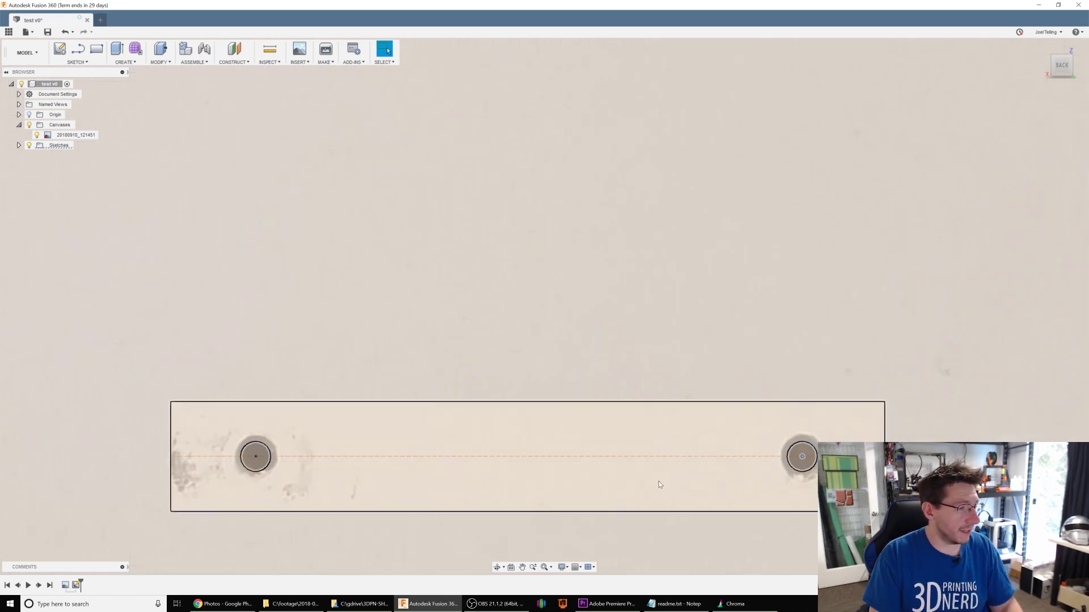
pyautogui.click(616, 422)
pyautogui.press('e')
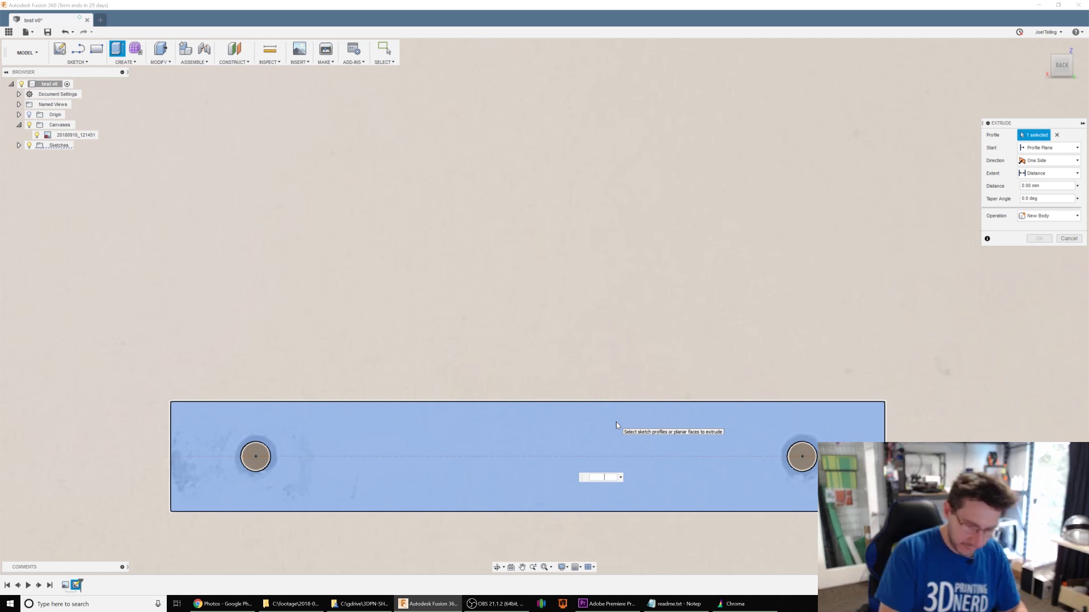
pyautogui.write('.75in')
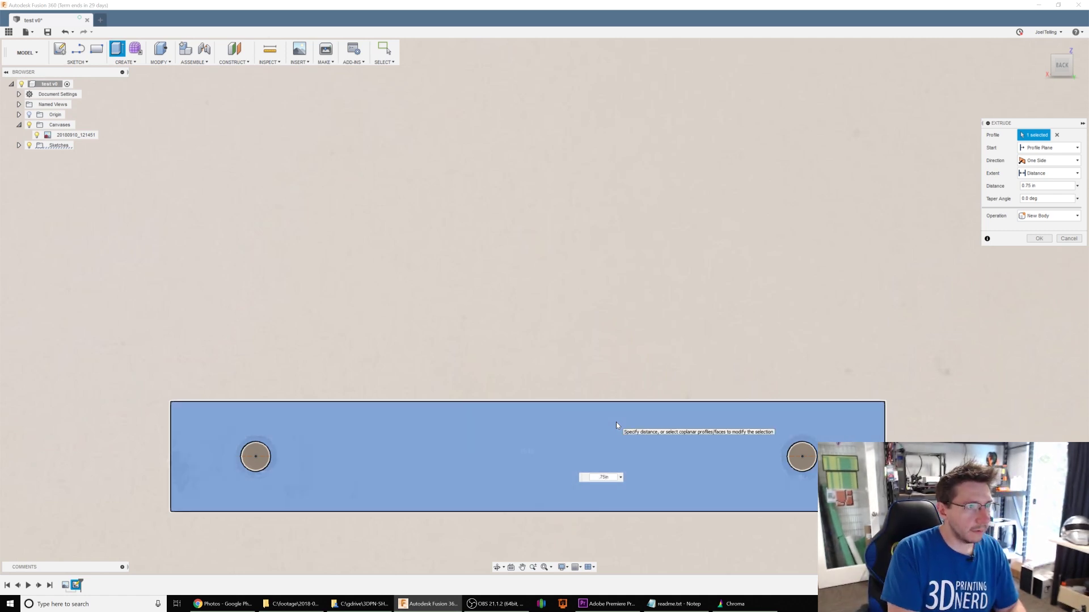
pyautogui.press('Return')
# Step: Sketch a horizontal line near the bottom and a vertical line near the front, each across the block's end face
pyautogui.scroll(-10, 616, 422)
pyautogui.moveTo(750, 445); pyautogui.dragTo(719, 451)
pyautogui.press('Escape')
pyautogui.scroll(8, 719, 451)
pyautogui.keyDown('shift'); pyautogui.moveTo(619, 418); pyautogui.dragTo(605, 397, button='middle'); pyautogui.keyUp('shift')
pyautogui.press('Escape')
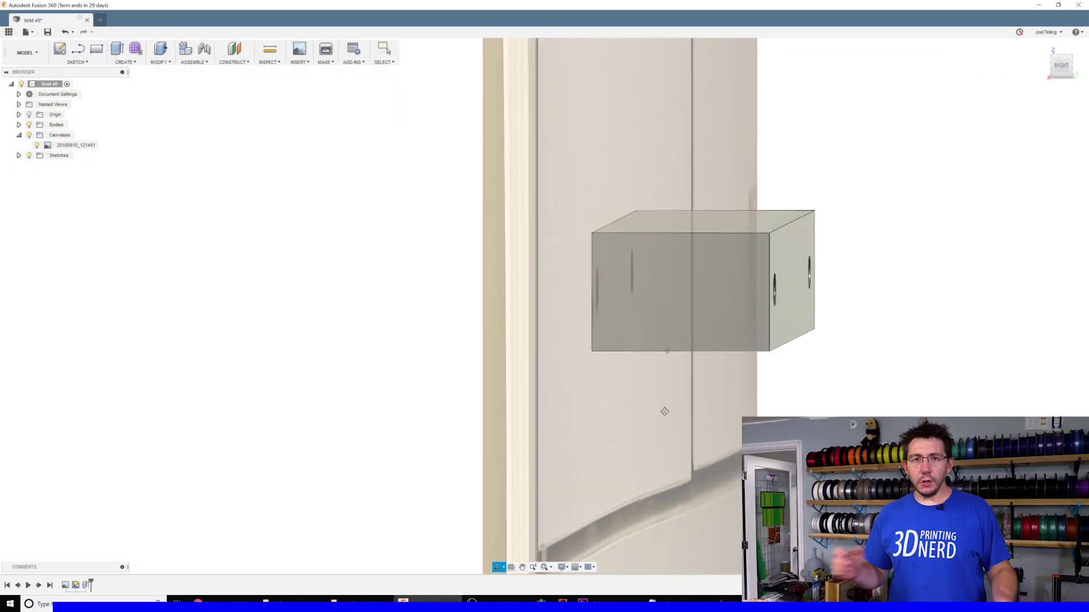
pyautogui.press('l')
pyautogui.click(738, 337)
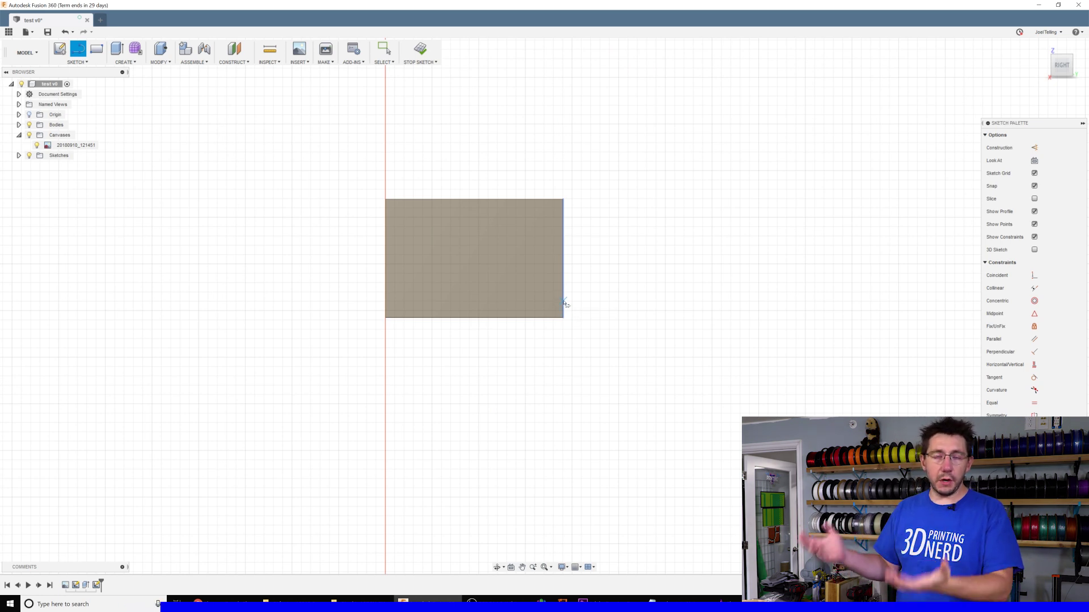
pyautogui.click(564, 301)
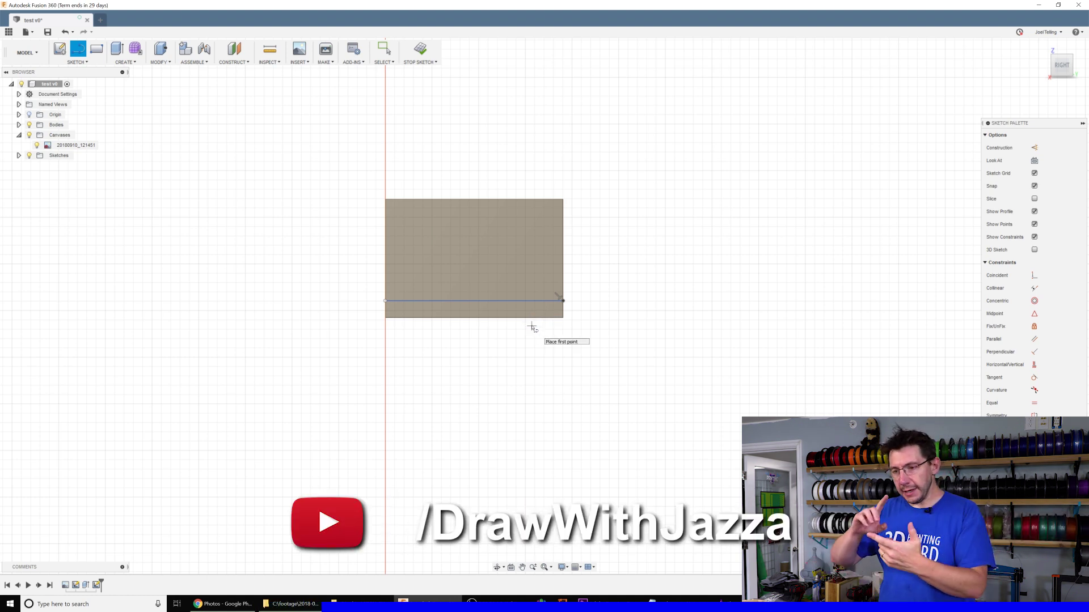
pyautogui.doubleClick(526, 318)
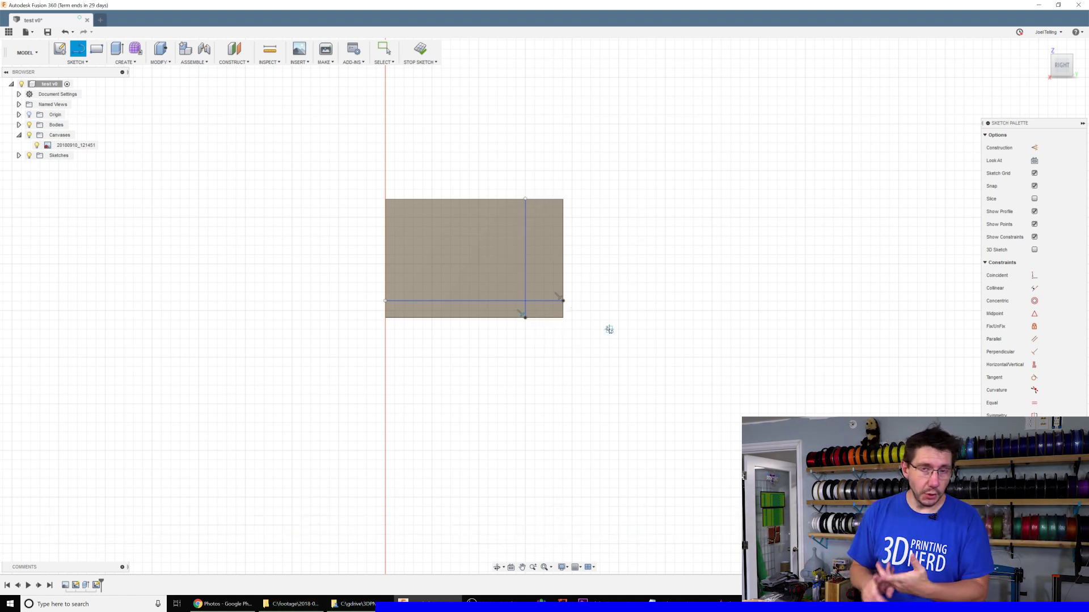
# Step: Cut the thin strip below the horizontal line and behind the vertical line along the block's full length using Extrude
pyautogui.click(480, 317)
pyautogui.press('e')
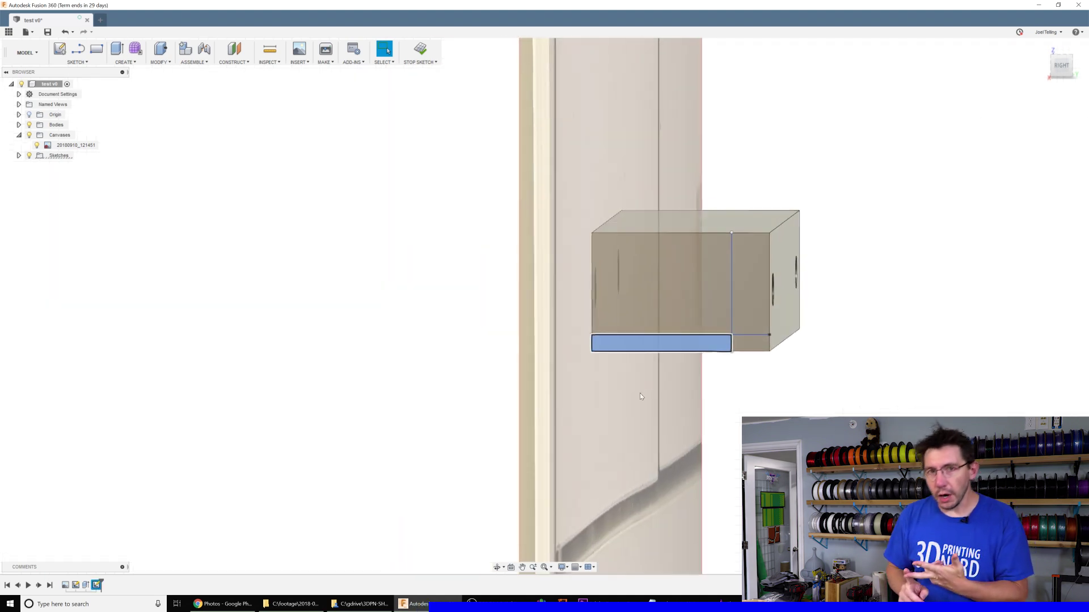
pyautogui.moveTo(856, 397)
pyautogui.keyDown('shift'); pyautogui.mouseDown(button='middle')
pyautogui.moveTo(811, 405)
pyautogui.moveTo(231, 363)
pyautogui.mouseUp(button='middle'); pyautogui.keyUp('shift')
pyautogui.click(1058, 243)
pyautogui.rightClick(1058, 243)
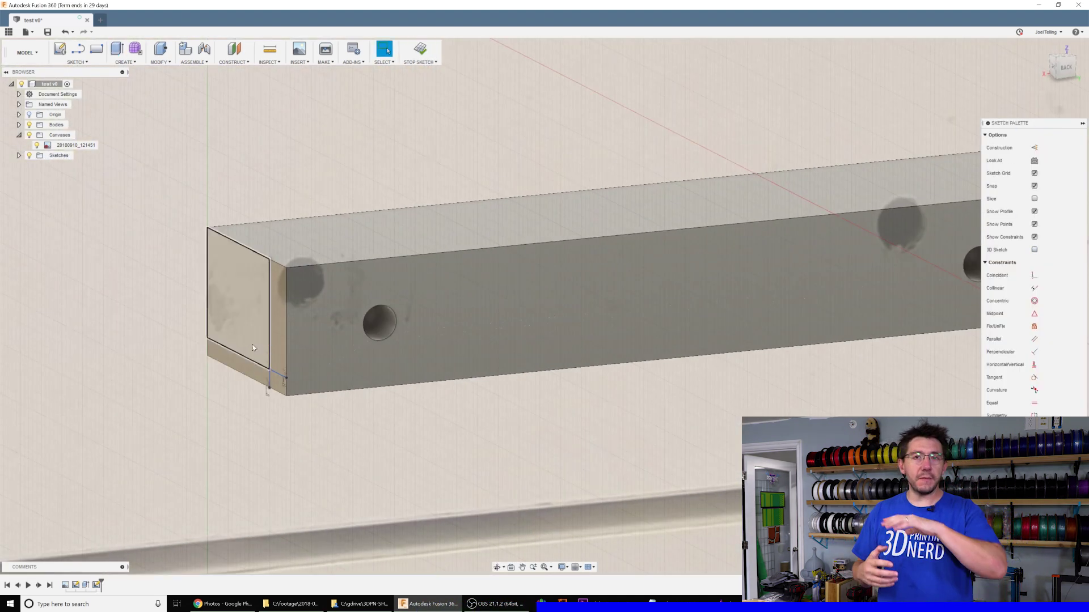
pyautogui.click(1015, 127)
pyautogui.moveTo(267, 363); pyautogui.dragTo(1045, 282)
pyautogui.click(1038, 251)
# Step: Fillet the long inner edge of the notch on the block's underside with a constant radius
pyautogui.moveTo(397, 461)
pyautogui.keyDown('shift'); pyautogui.mouseDown(button='middle')
pyautogui.moveTo(365, 461)
pyautogui.moveTo(418, 452)
pyautogui.moveTo(407, 459)
pyautogui.mouseUp(button='middle'); pyautogui.keyUp('shift')
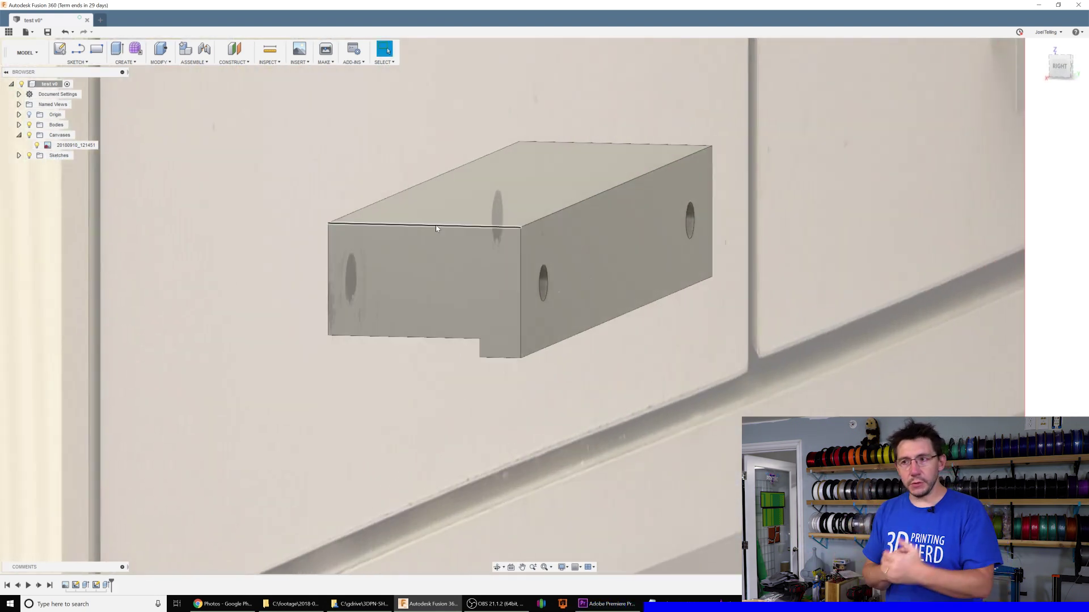
pyautogui.click(572, 208)
pyautogui.click(520, 271)
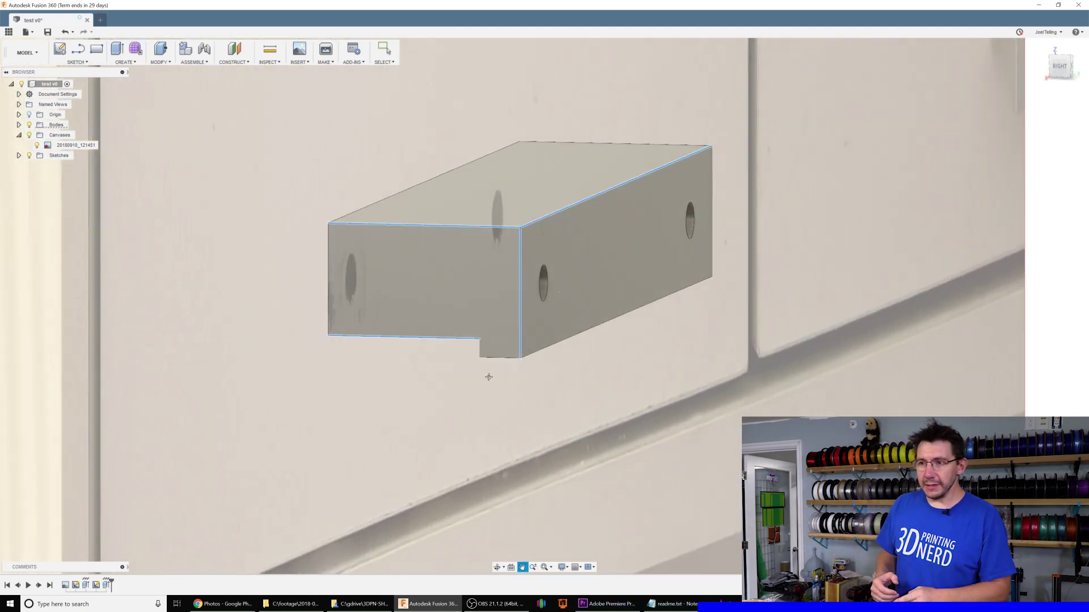
pyautogui.keyDown('shift'); pyautogui.moveTo(489, 377); pyautogui.dragTo(508, 353, button='middle'); pyautogui.keyUp('shift')
pyautogui.click(537, 332)
pyautogui.press('f')
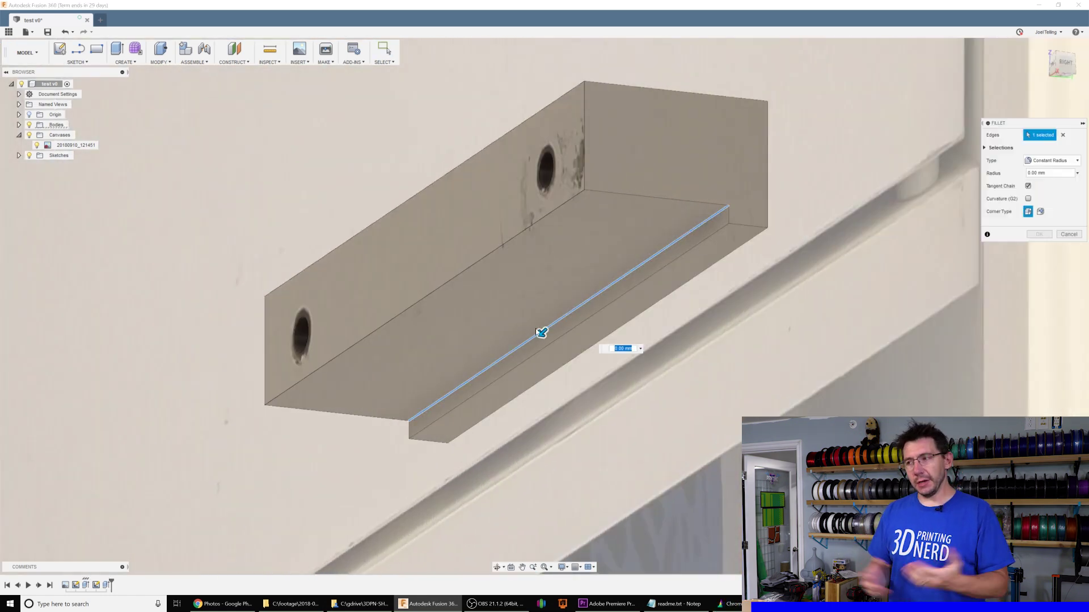
pyautogui.moveTo(541, 332); pyautogui.dragTo(536, 339)
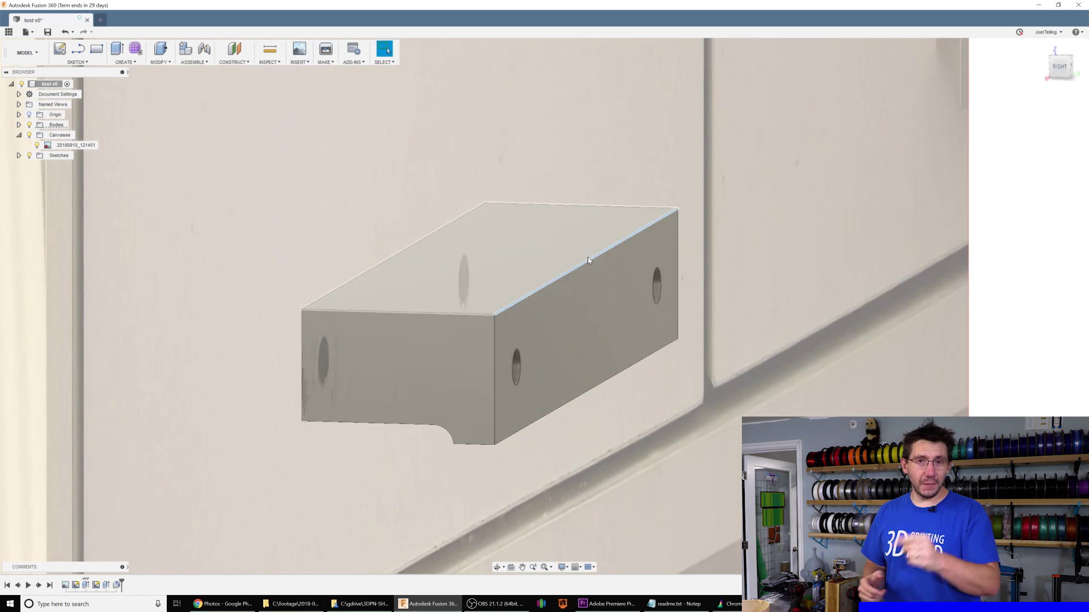
# Step: Fillet the outer edges around the block's front face and the adjoining end edges with a constant radius
pyautogui.click(587, 259)
pyautogui.press('f')
pyautogui.click(607, 378)
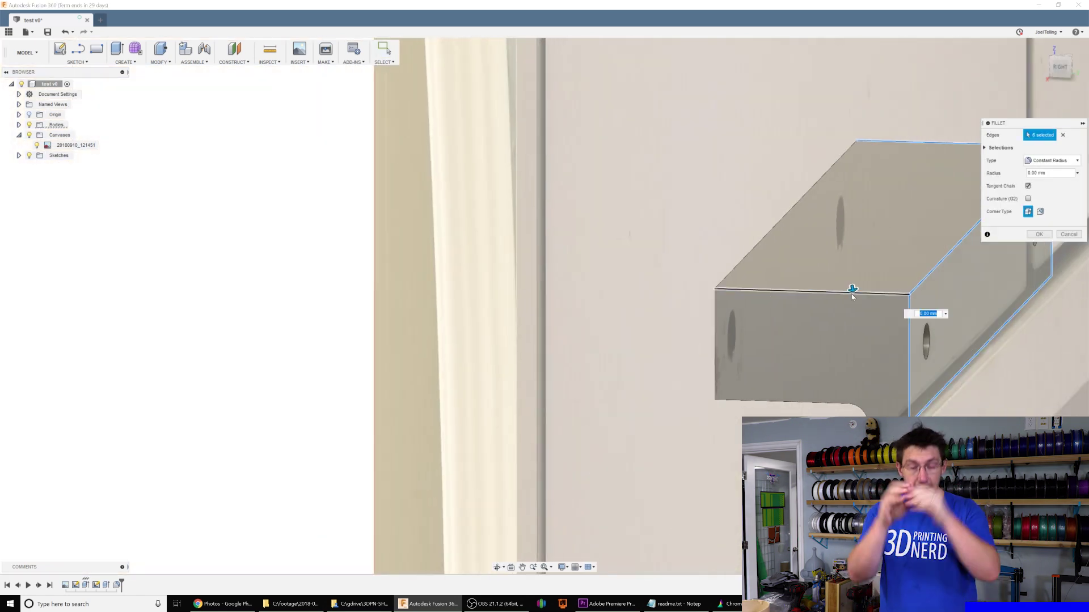
pyautogui.press('Return')
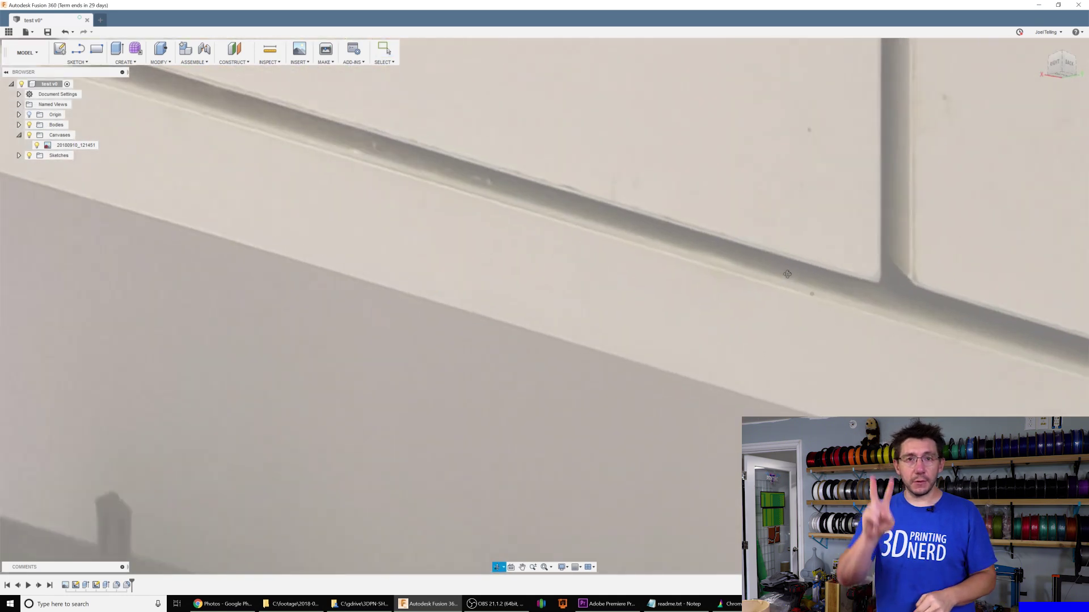
# Step: Edit the block's original extrusion so its profile also includes both hole circles, filling the through holes
pyautogui.scroll(10, 685, 404)
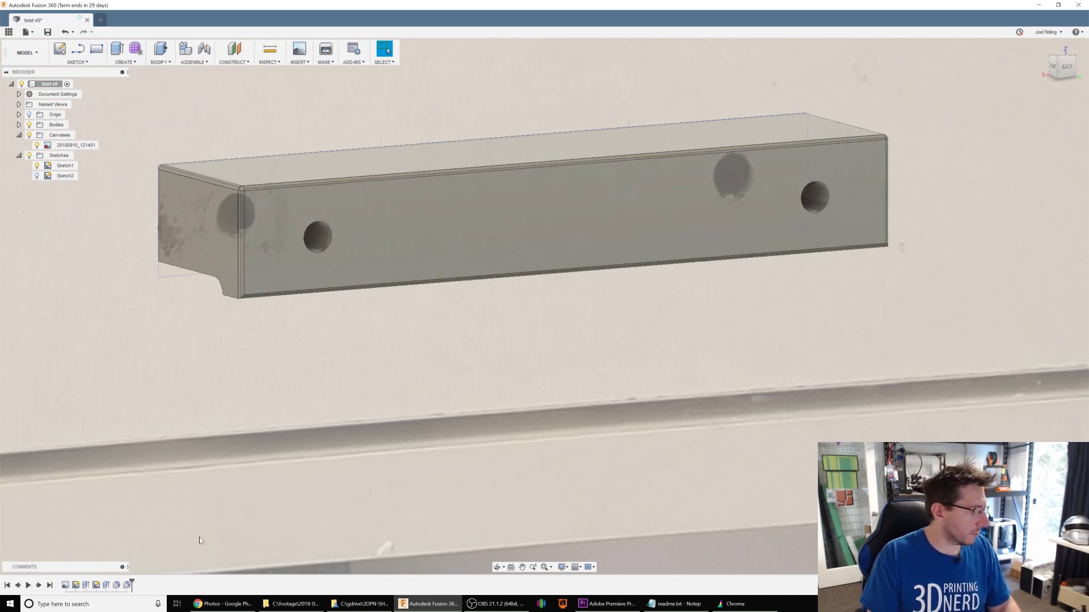
pyautogui.rightClick(76, 586)
pyautogui.rightClick(86, 585)
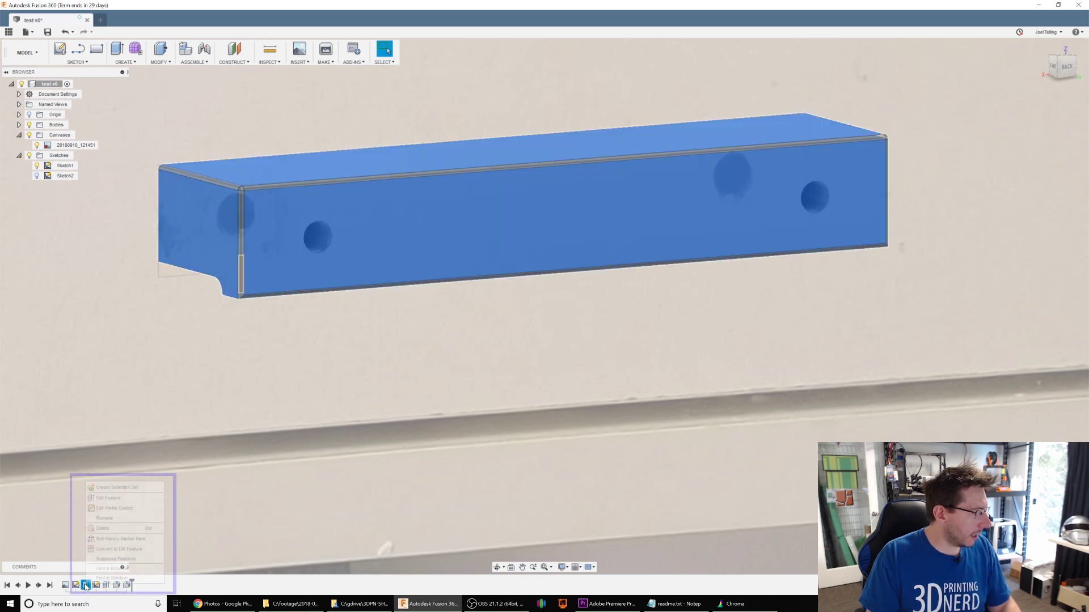
pyautogui.click(108, 499)
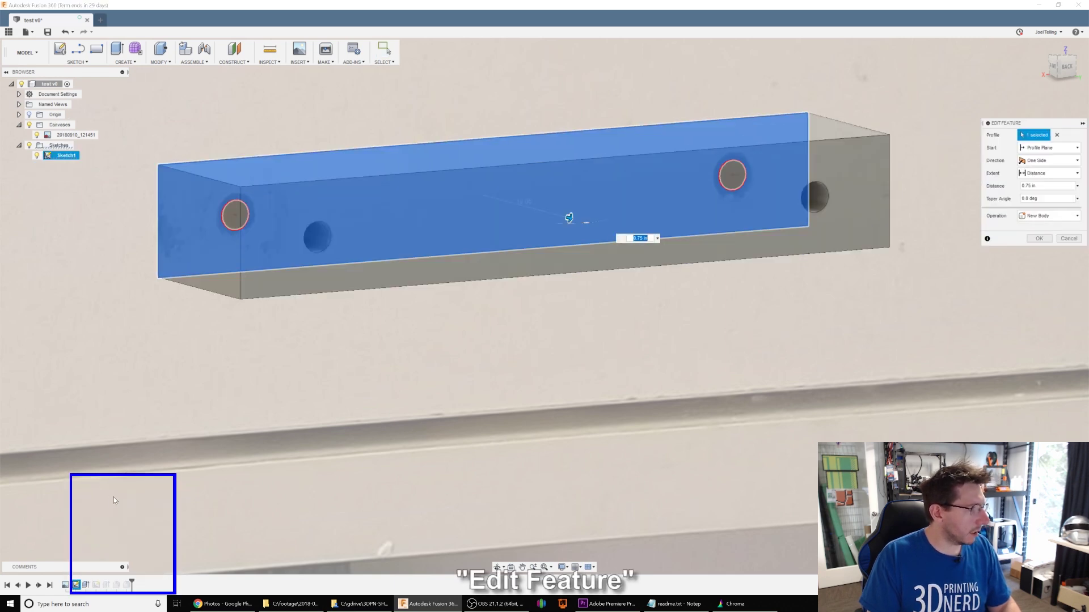
pyautogui.click(238, 213)
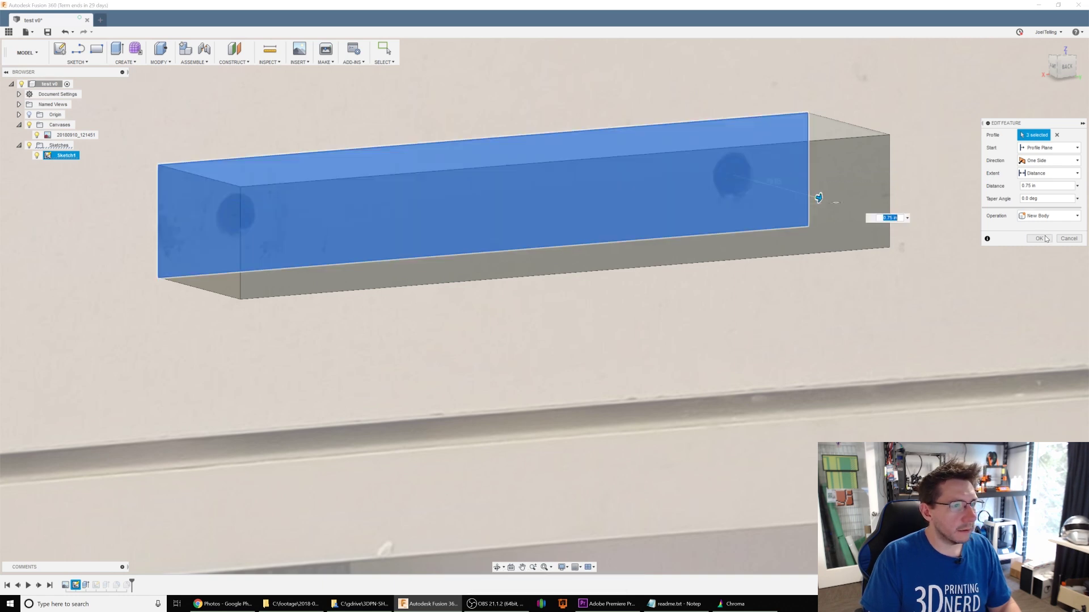
pyautogui.click(1046, 238)
# Step: Extrude both hole circles from the first sketch as 12 mm deep blind cuts into the block's back face
pyautogui.keyDown('shift'); pyautogui.moveTo(414, 397); pyautogui.dragTo(447, 371, button='middle'); pyautogui.keyUp('shift')
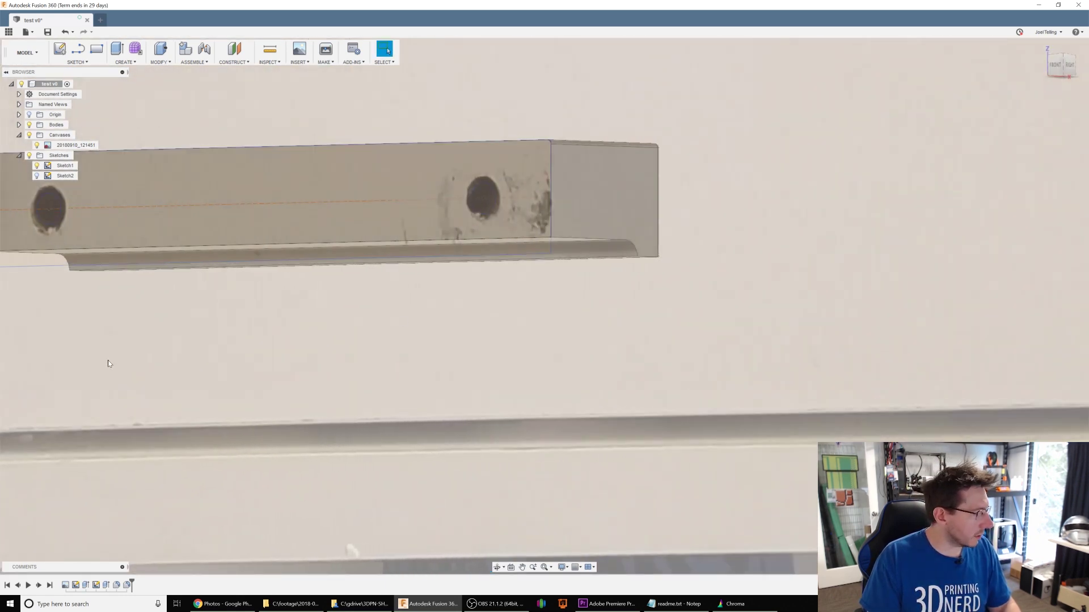
pyautogui.click(64, 165)
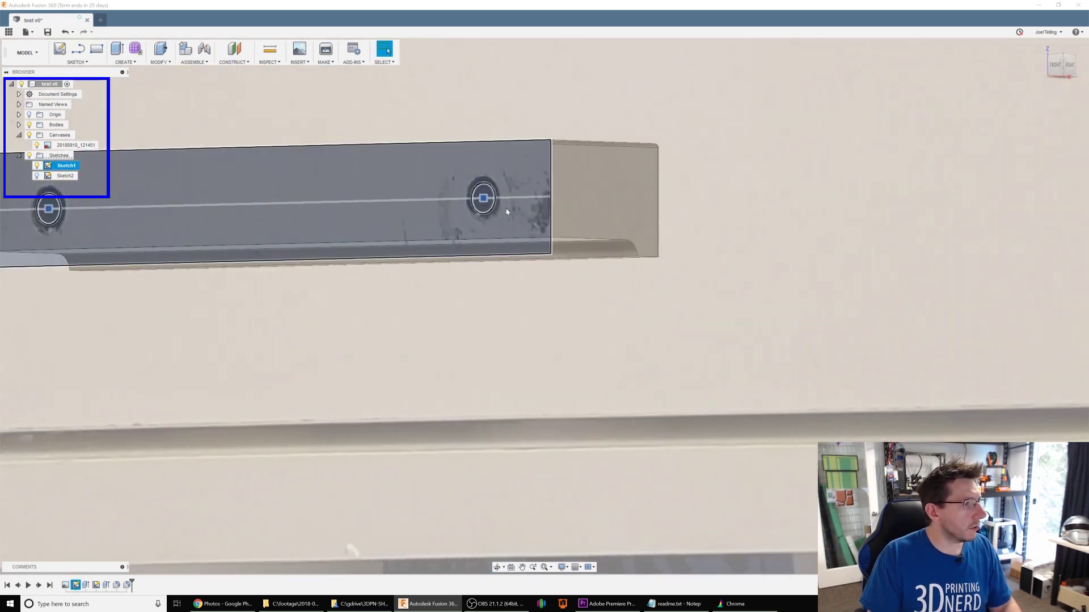
pyautogui.click(492, 208)
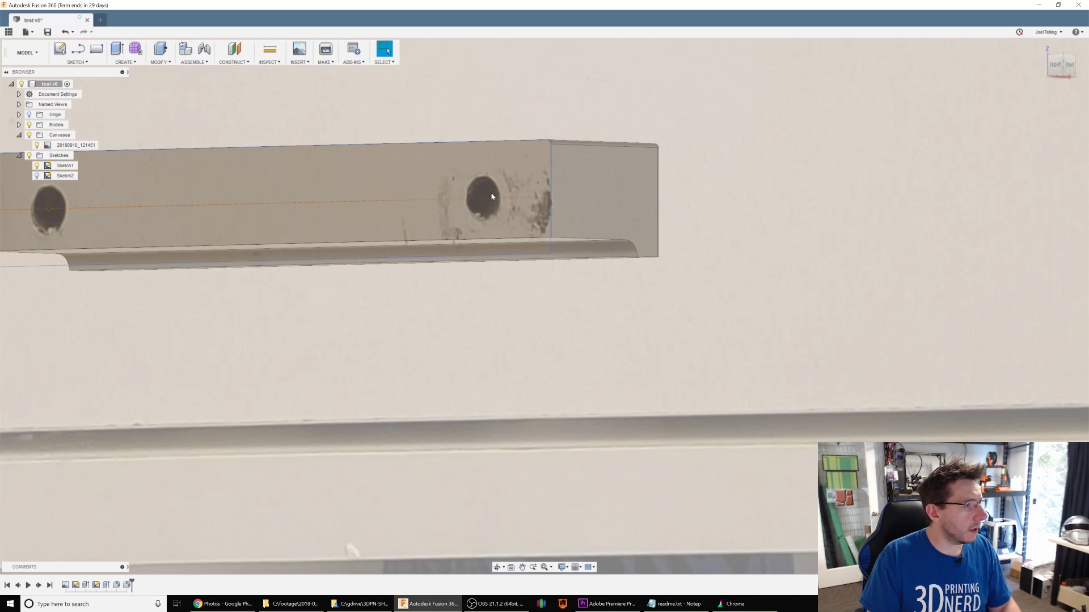
pyautogui.press('e')
pyautogui.moveTo(116, 159); pyautogui.dragTo(135, 159)
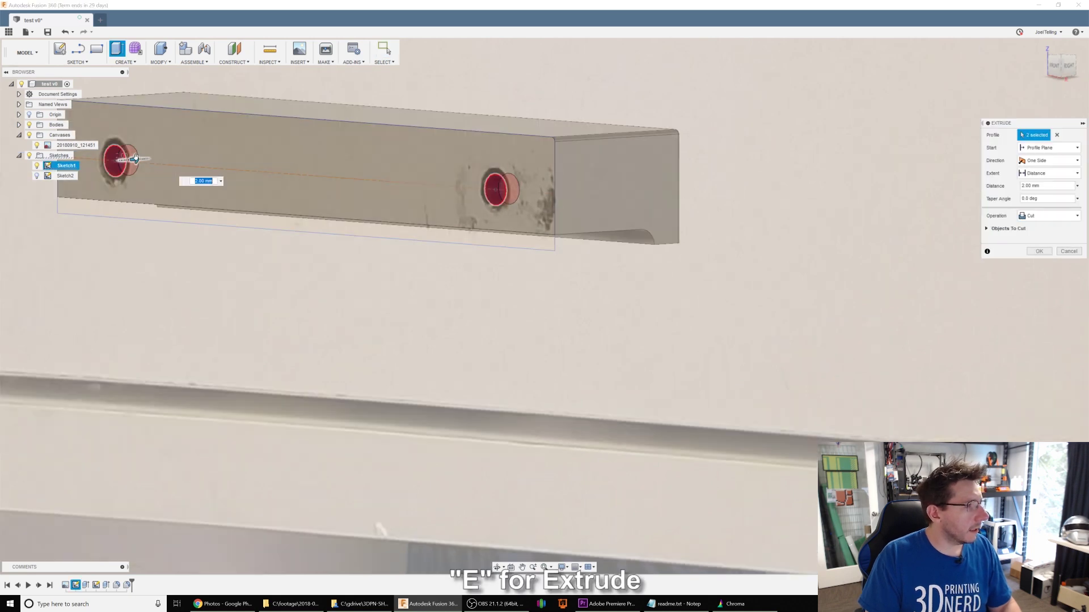
pyautogui.keyDown('shift'); pyautogui.moveTo(453, 345); pyautogui.dragTo(591, 199, button='middle'); pyautogui.keyUp('shift')
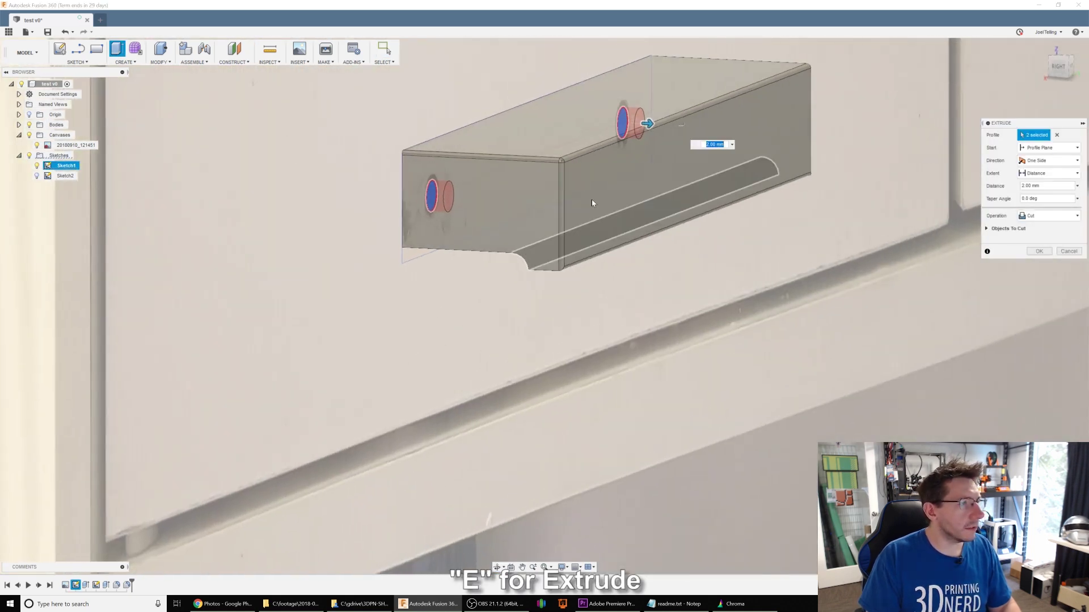
pyautogui.moveTo(649, 133); pyautogui.dragTo(817, 160)
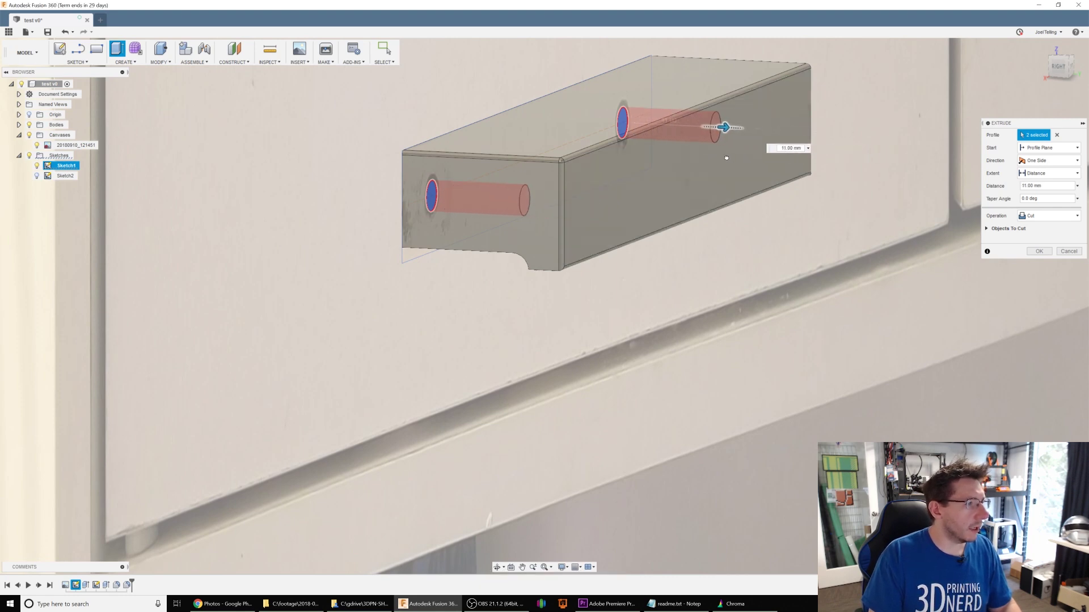
pyautogui.keyDown('shift'); pyautogui.moveTo(728, 158); pyautogui.dragTo(620, 162, button='middle'); pyautogui.keyUp('shift')
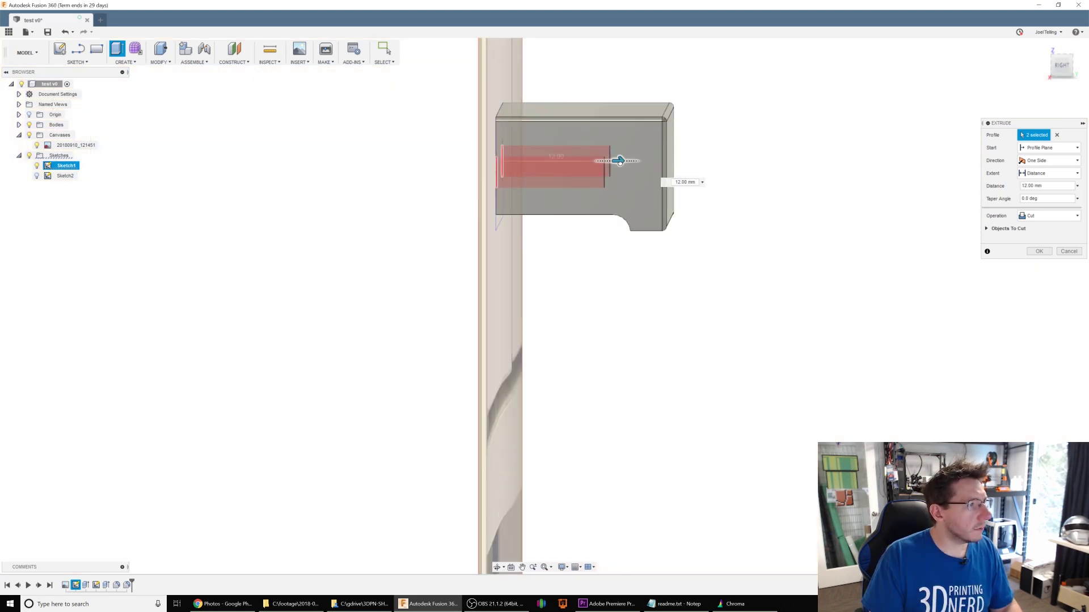
pyautogui.click(1037, 251)
# Step: Hide the cabinet photo canvas and view the finished block from its end and back
pyautogui.moveTo(603, 318); pyautogui.dragTo(544, 261, button='middle')
pyautogui.scroll(3, 765, 288)
pyautogui.moveTo(766, 288); pyautogui.dragTo(227, 198, button='middle')
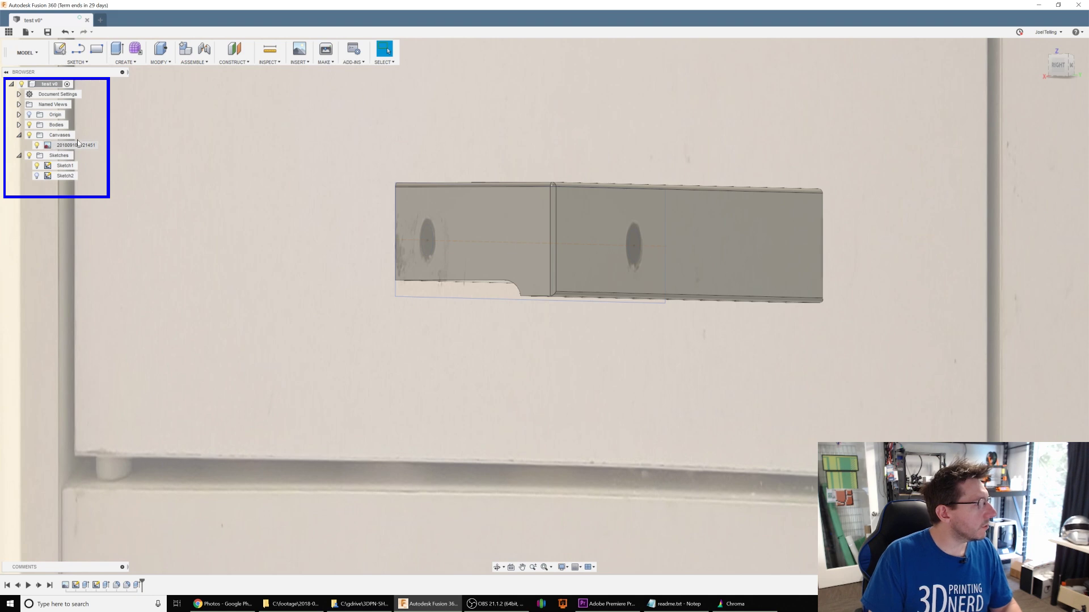
pyautogui.click(36, 146)
pyautogui.keyDown('shift'); pyautogui.moveTo(558, 319); pyautogui.dragTo(576, 303, button='middle'); pyautogui.keyUp('shift')
pyautogui.keyDown('shift'); pyautogui.moveTo(464, 237); pyautogui.dragTo(614, 178, button='middle'); pyautogui.keyUp('shift')
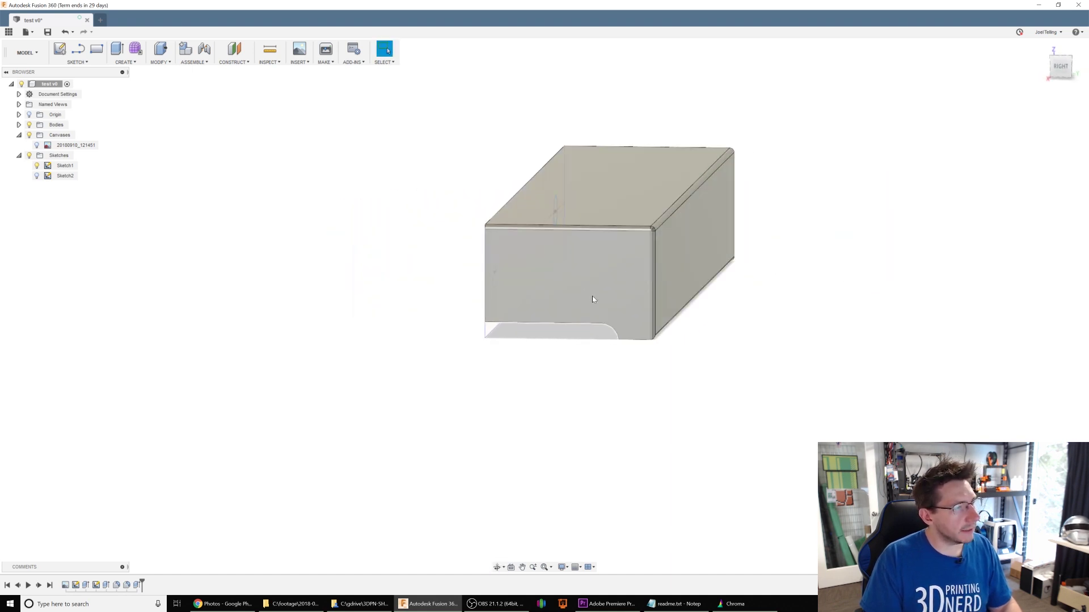
pyautogui.keyDown('shift'); pyautogui.moveTo(592, 296); pyautogui.dragTo(559, 239, button='middle'); pyautogui.keyUp('shift')
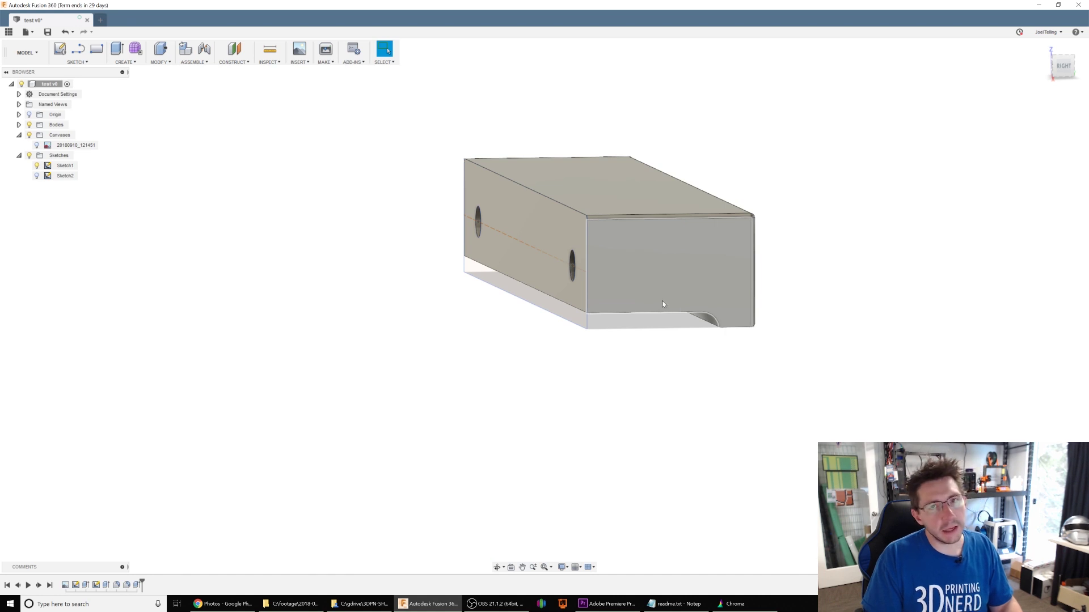